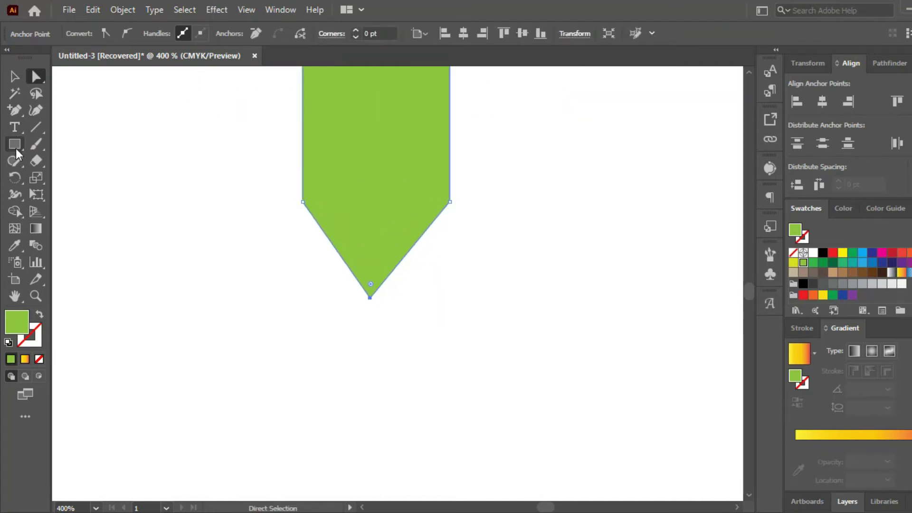
# - Round the pointed lower end of the green strip by curving its tip anchor with the Anchor Point tool
pyautogui.moveTo(15, 110); pyautogui.dragTo(57, 159)
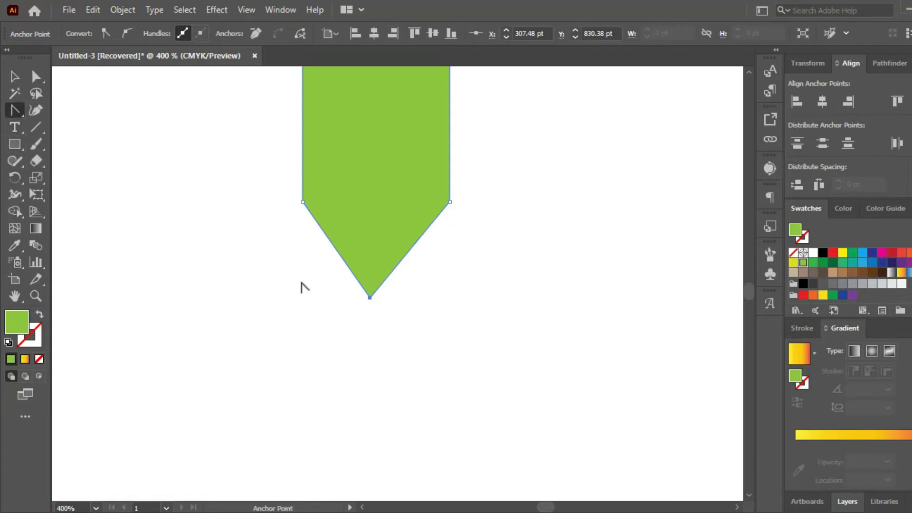
pyautogui.moveTo(371, 298); pyautogui.dragTo(338, 299)
pyautogui.click(15, 77)
pyautogui.click(545, 299)
pyautogui.scroll(-8, 463, 283)
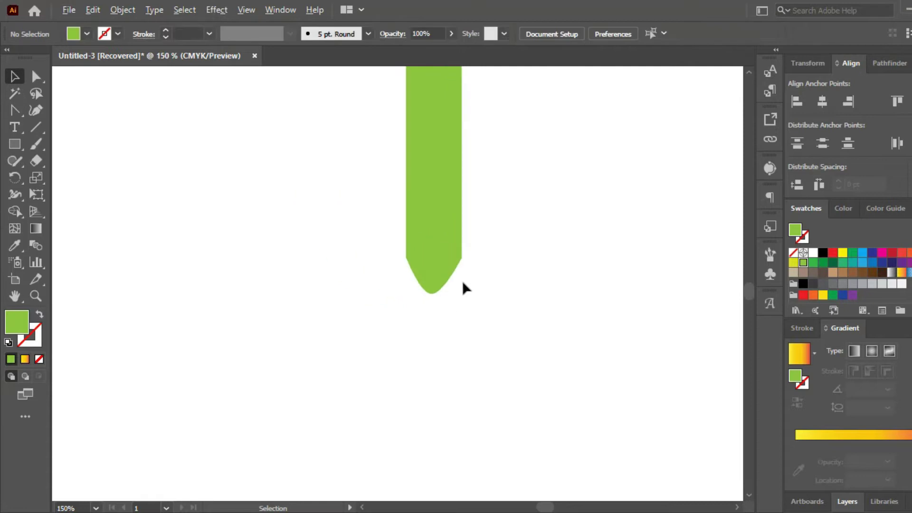
# - Duplicate the green strip directly beside itself and repeat the duplication to make three adjoining strips
pyautogui.scroll(1, 368, 198)
pyautogui.moveTo(350, 197); pyautogui.dragTo(364, 200)
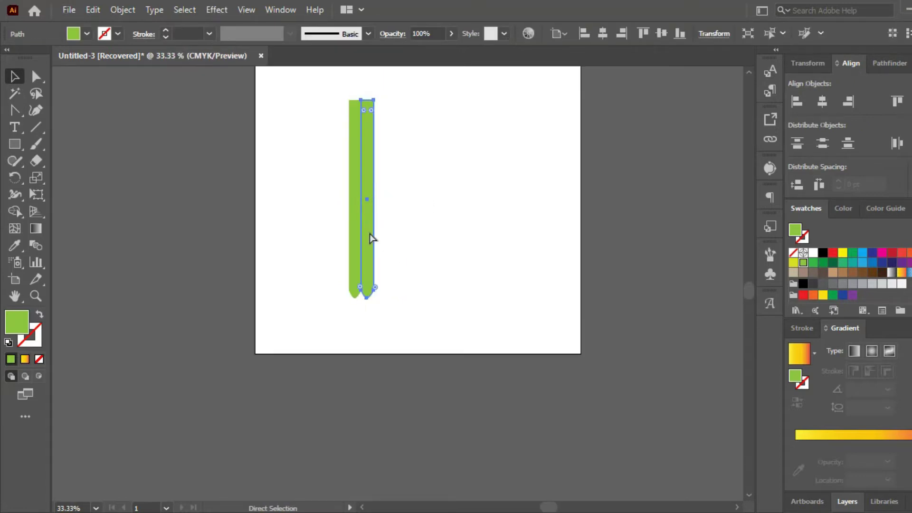
pyautogui.hotkey('ctrl', 'd')
pyautogui.click(419, 182)
# - Select all three green strips, scale them to a narrower width, and deselect them
pyautogui.moveTo(420, 184); pyautogui.dragTo(343, 219)
pyautogui.scroll(4, 342, 219)
pyautogui.moveTo(540, 129); pyautogui.dragTo(507, 129)
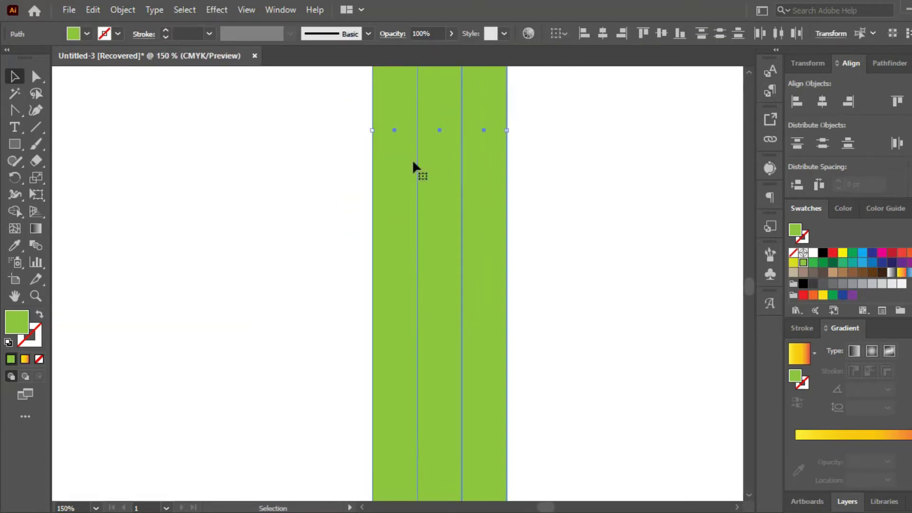
pyautogui.scroll(-2, 381, 174)
pyautogui.moveTo(433, 156); pyautogui.dragTo(428, 156)
pyautogui.click(491, 189)
pyautogui.scroll(2, 492, 192)
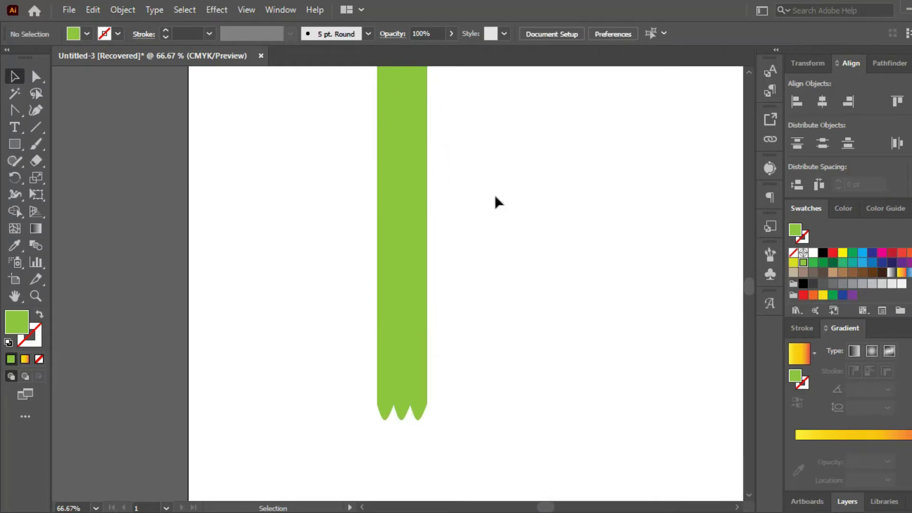
# - Apply a linear gradient to the middle strip, clear its extra stops, and make both end stops the strip's light green
pyautogui.click(403, 237)
pyautogui.moveTo(805, 436); pyautogui.dragTo(800, 473)
pyautogui.moveTo(874, 445); pyautogui.dragTo(869, 473)
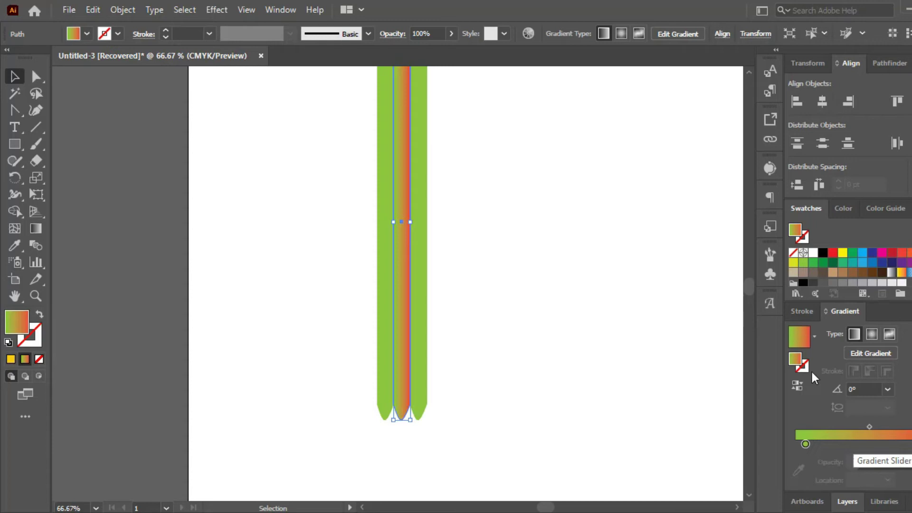
pyautogui.moveTo(804, 261); pyautogui.dragTo(908, 445)
# - Darken the end stop of the middle strip's gradient in HSB mode to saturation 97 and brightness 71
pyautogui.doubleClick(908, 444)
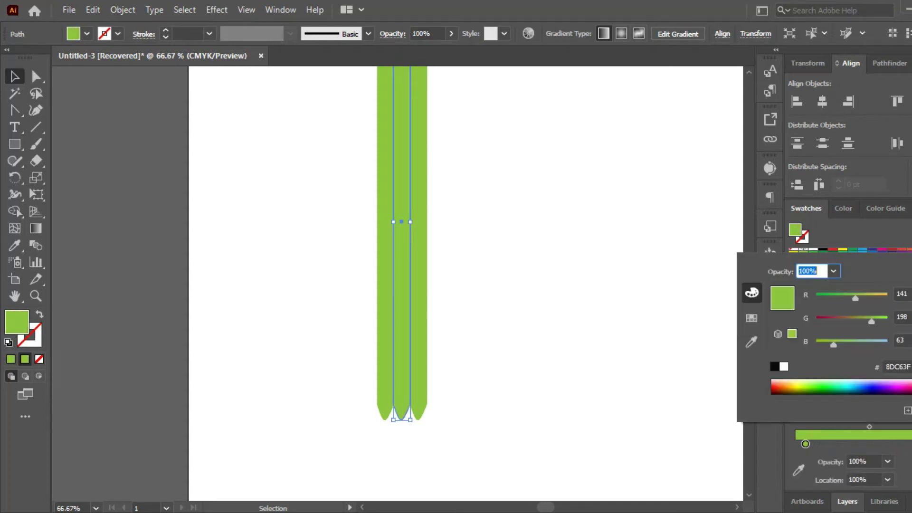
pyautogui.click(910, 271)
pyautogui.click(852, 292)
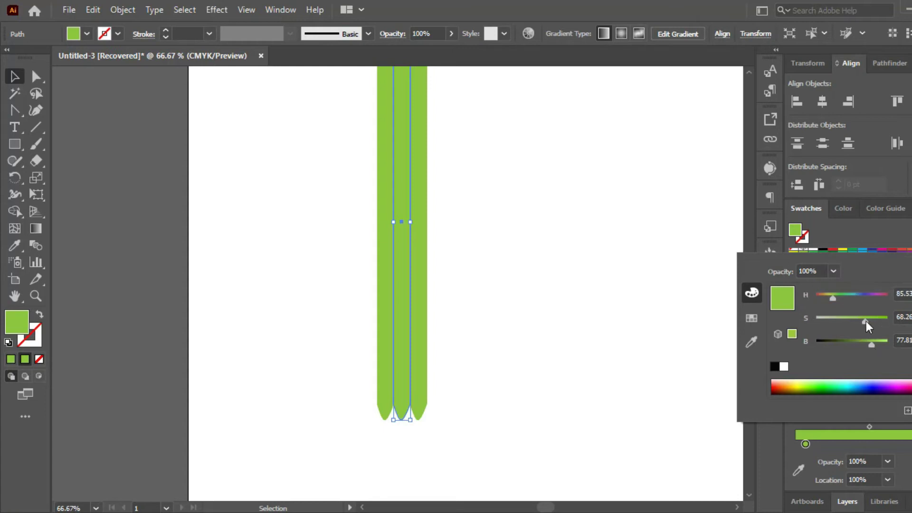
pyautogui.moveTo(873, 347); pyautogui.dragTo(882, 322)
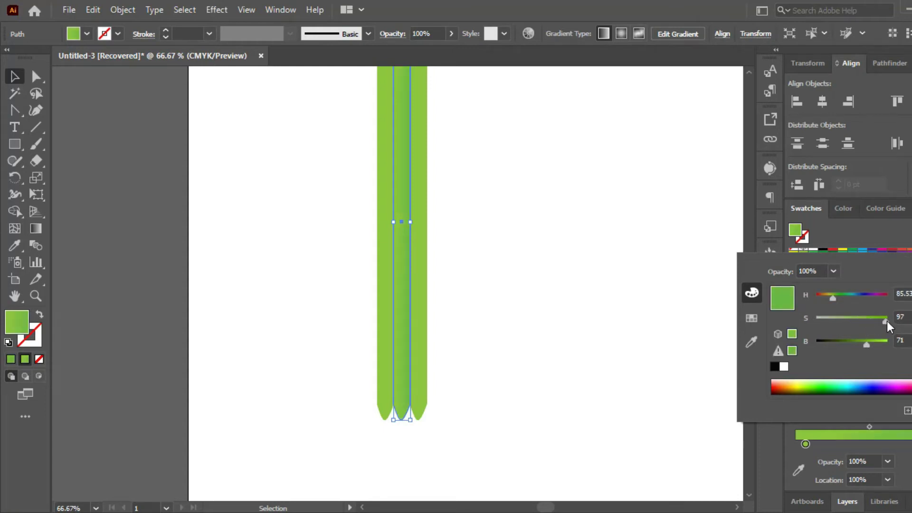
pyautogui.click(407, 302)
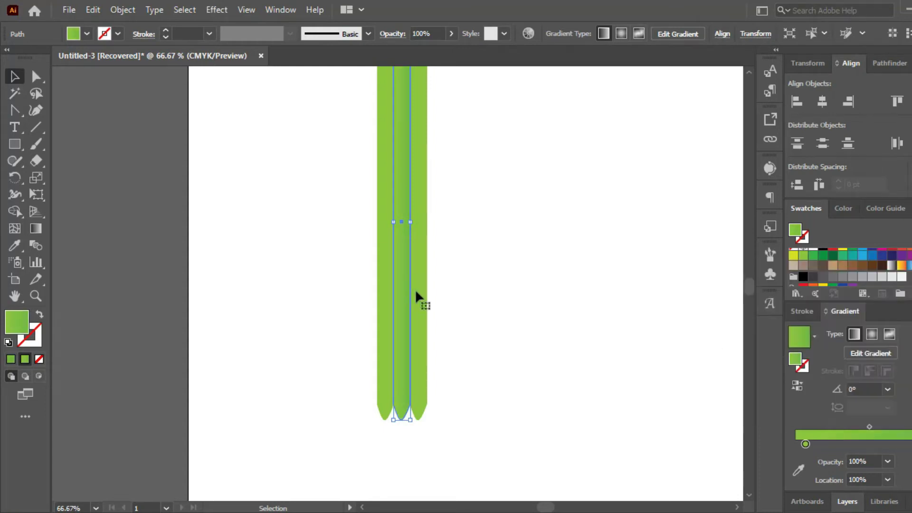
# - Copy the middle strip's green gradient onto the right and left strips with the Eyedropper
pyautogui.click(421, 297)
pyautogui.click(15, 245)
pyautogui.click(404, 281)
pyautogui.press('v')
pyautogui.click(380, 335)
pyautogui.click(15, 246)
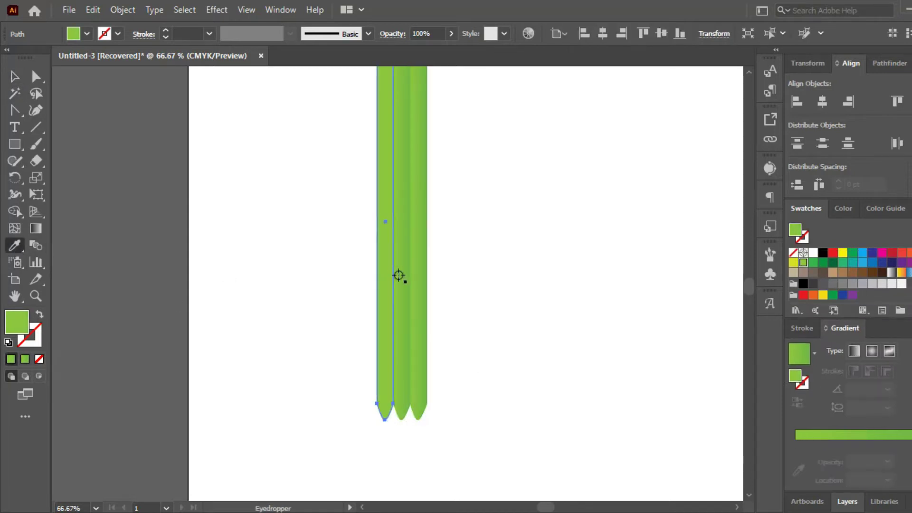
pyautogui.click(401, 276)
pyautogui.click(17, 76)
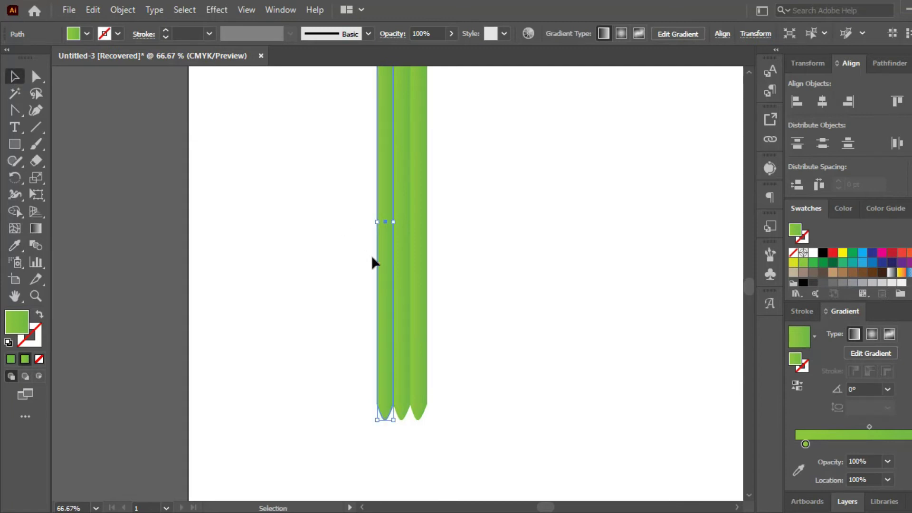
# - Redraw the left strip's gradient horizontally across its full width with the Gradient tool
pyautogui.click(37, 228)
pyautogui.moveTo(352, 284); pyautogui.dragTo(399, 279)
pyautogui.scroll(4, 396, 278)
pyautogui.moveTo(311, 252); pyautogui.dragTo(385, 252)
pyautogui.click(15, 80)
# - Try redrawing the middle strip's gradient diagonally with the Gradient tool, and undo it
pyautogui.click(422, 240)
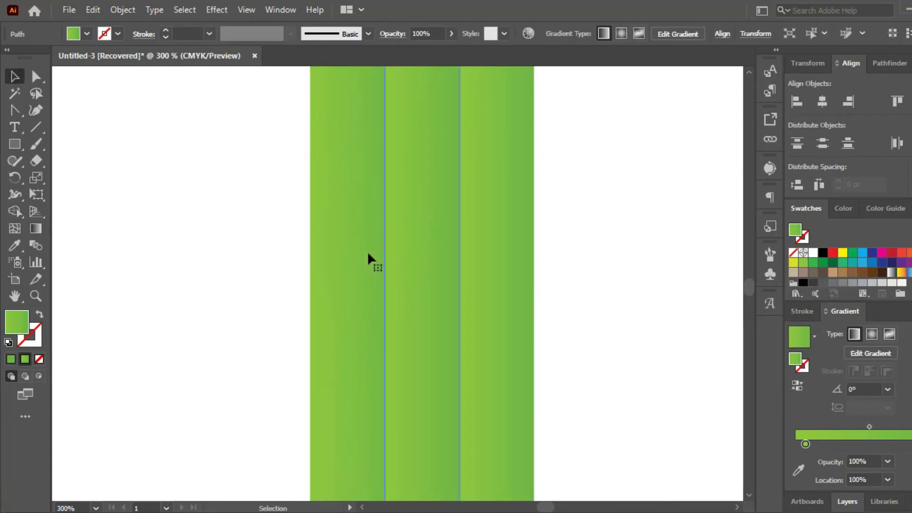
pyautogui.click(39, 228)
pyautogui.moveTo(459, 291)
pyautogui.mouseDown()
pyautogui.moveTo(362, 290)
pyautogui.moveTo(444, 293)
pyautogui.moveTo(518, 264)
pyautogui.mouseUp()
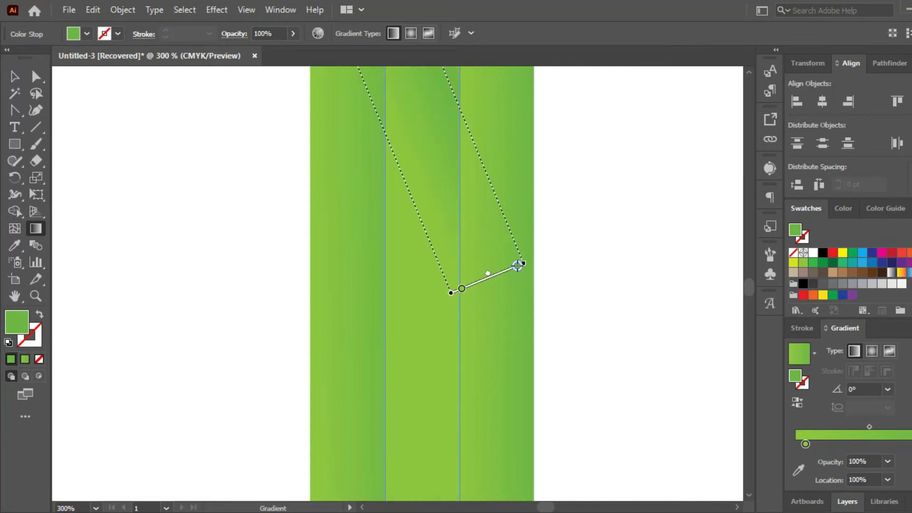
pyautogui.hotkey('ctrl', 'z')
# - Add a beige stop at the start of the right strip's gradient and set the adjacent midpoint to 87%
pyautogui.scroll(-3, 442, 291)
pyautogui.click(14, 76)
pyautogui.click(489, 331)
pyautogui.click(471, 311)
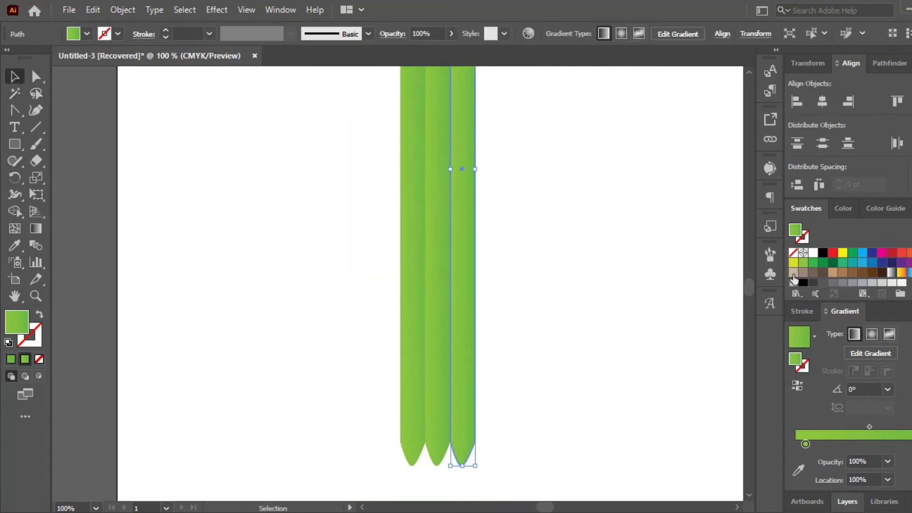
pyautogui.click(794, 437)
pyautogui.click(529, 362)
pyautogui.scroll(3, 456, 333)
pyautogui.moveTo(802, 427); pyautogui.dragTo(805, 428)
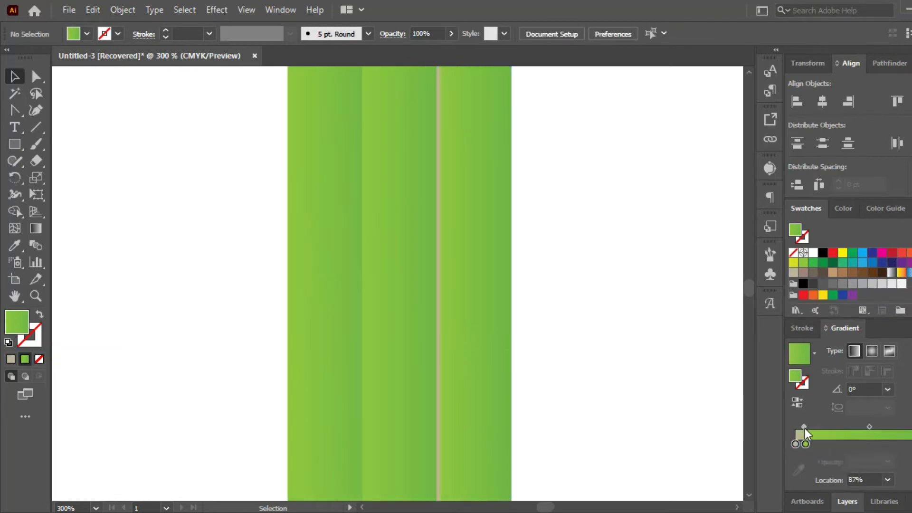
pyautogui.scroll(-5, 554, 271)
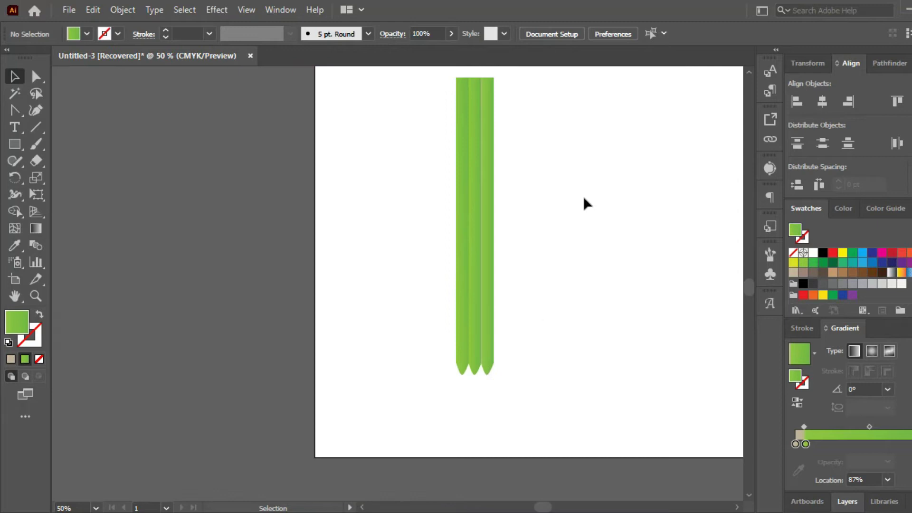
# - Group the three green strips and move the group slightly upward on the artboard
pyautogui.hotkey('ctrl', 'a')
pyautogui.hotkey('ctrl', 'g')
pyautogui.moveTo(475, 225); pyautogui.dragTo(475, 205)
pyautogui.click(499, 354)
# - Draw a rectangle as wide as the three strips over their rounded ends and fill it with light brown
pyautogui.scroll(2, 487, 359)
pyautogui.scroll(3, 486, 358)
pyautogui.press('m')
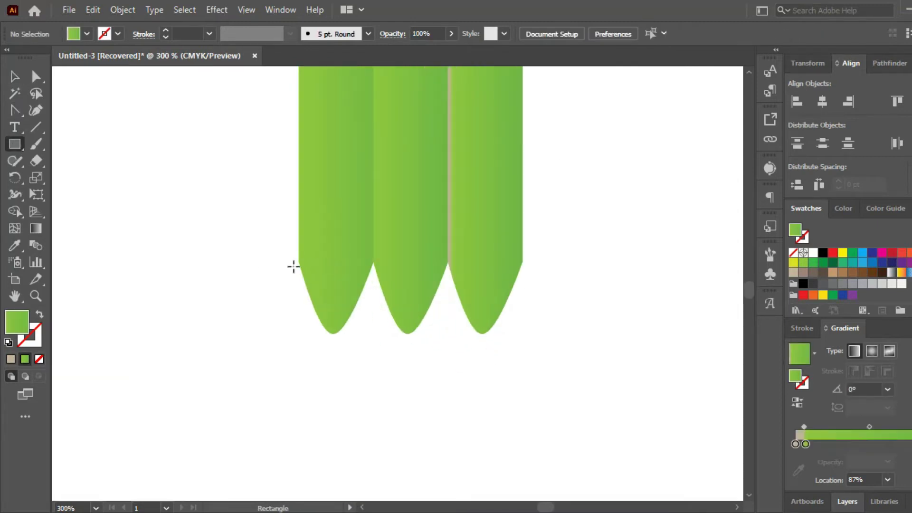
pyautogui.moveTo(303, 262); pyautogui.dragTo(523, 449)
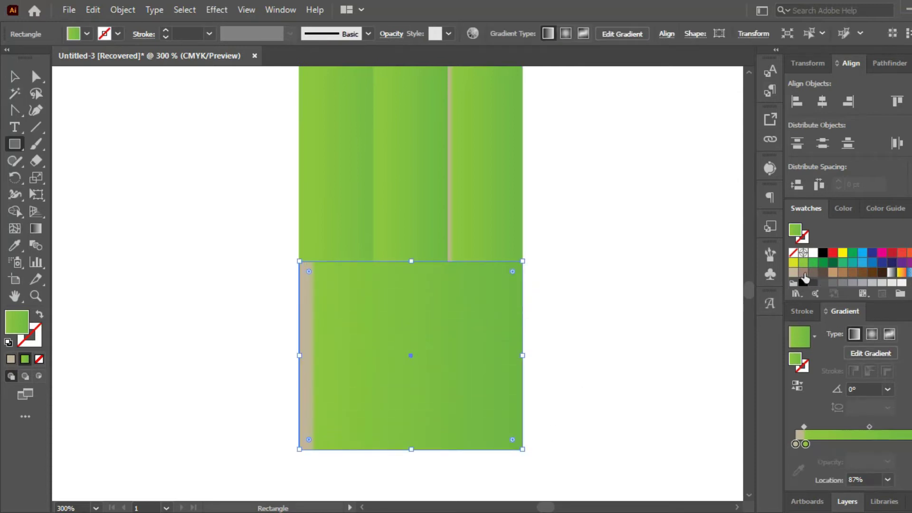
pyautogui.click(832, 274)
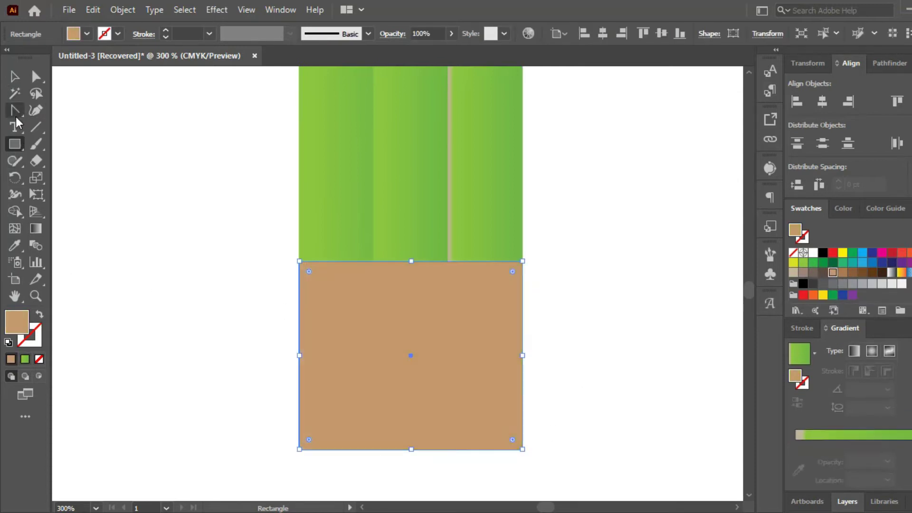
# - Turn the brown rectangle into a downward triangle by adding a bottom midpoint anchor and deleting both lower corner anchors
pyautogui.moveTo(14, 110); pyautogui.dragTo(88, 124)
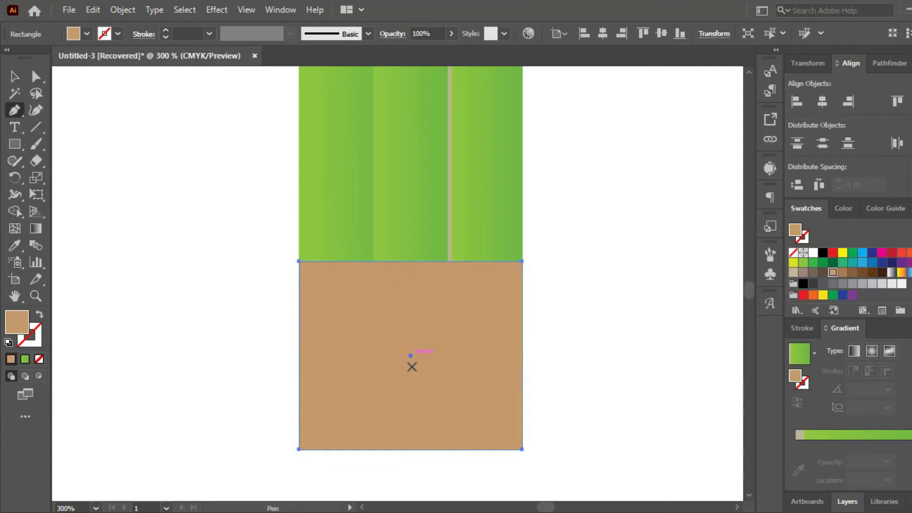
pyautogui.click(411, 450)
pyautogui.press('a')
pyautogui.moveTo(261, 432); pyautogui.dragTo(304, 455)
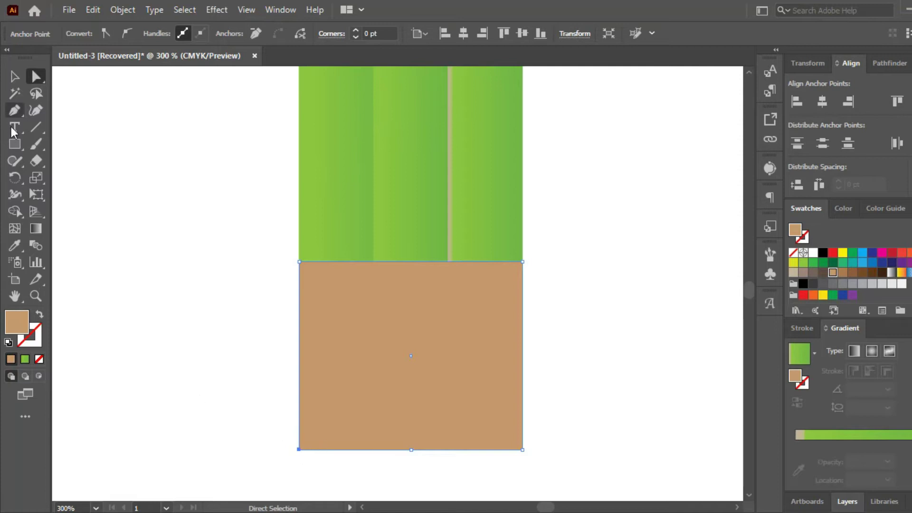
pyautogui.moveTo(14, 109); pyautogui.dragTo(88, 141)
pyautogui.click(299, 450)
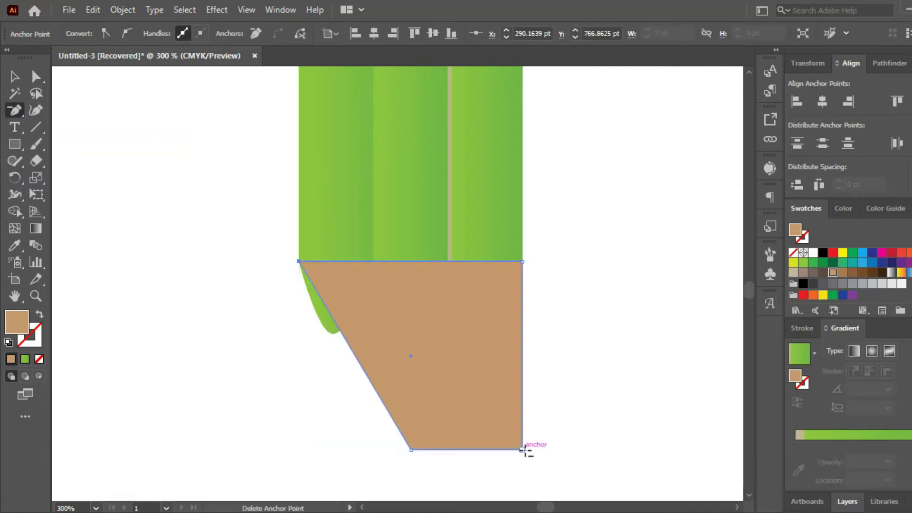
pyautogui.click(523, 450)
pyautogui.click(36, 76)
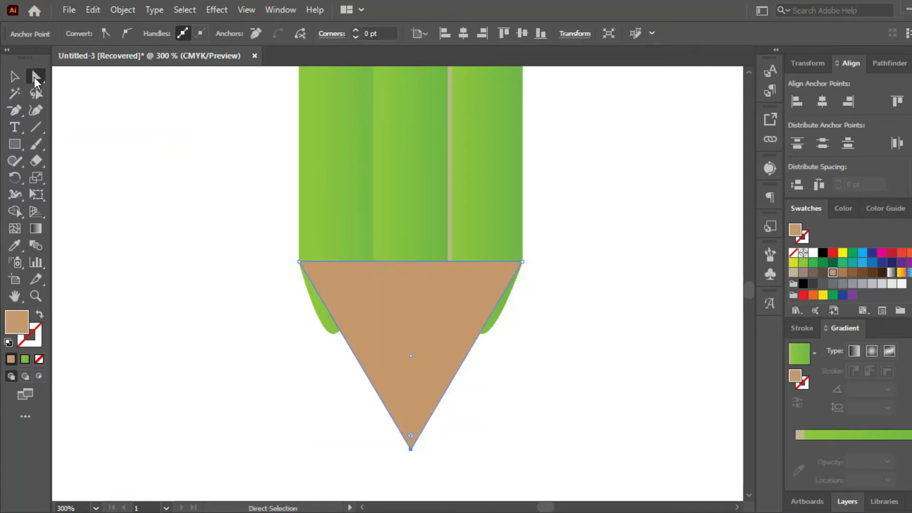
# - Pull the brown triangle's lower point farther down to lengthen the pencil tip
pyautogui.hotkey('ctrl', '=')
pyautogui.hotkey('ctrl', '-')
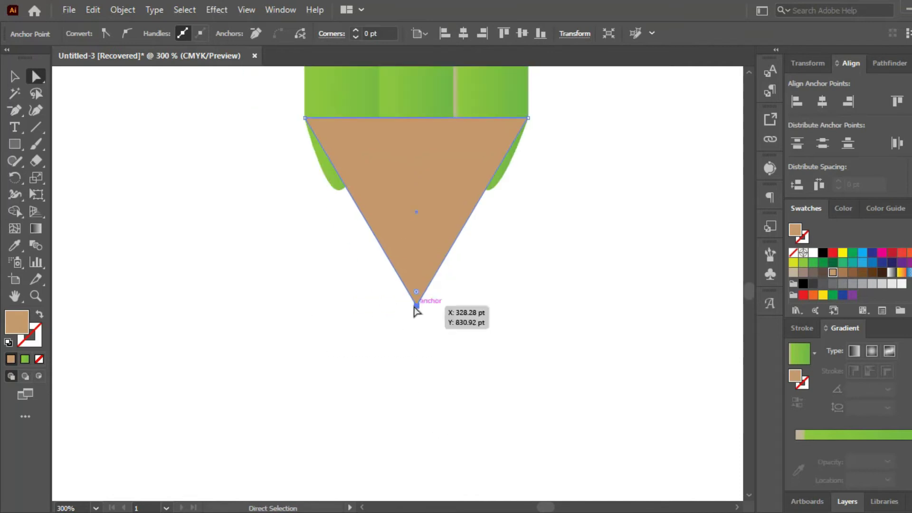
pyautogui.moveTo(416, 311); pyautogui.dragTo(405, 481)
pyautogui.click(557, 149)
pyautogui.scroll(3, 546, 148)
pyautogui.scroll(-8, 499, 147)
pyautogui.scroll(5, 499, 172)
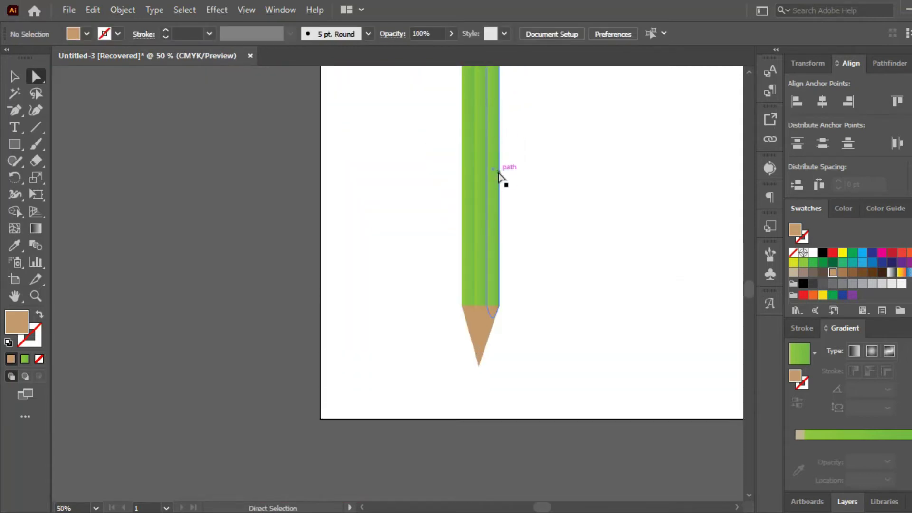
pyautogui.scroll(-3, 501, 174)
# - Try to center-align the green strips and brown tip, and undo the last move
pyautogui.moveTo(561, 157); pyautogui.dragTo(415, 300)
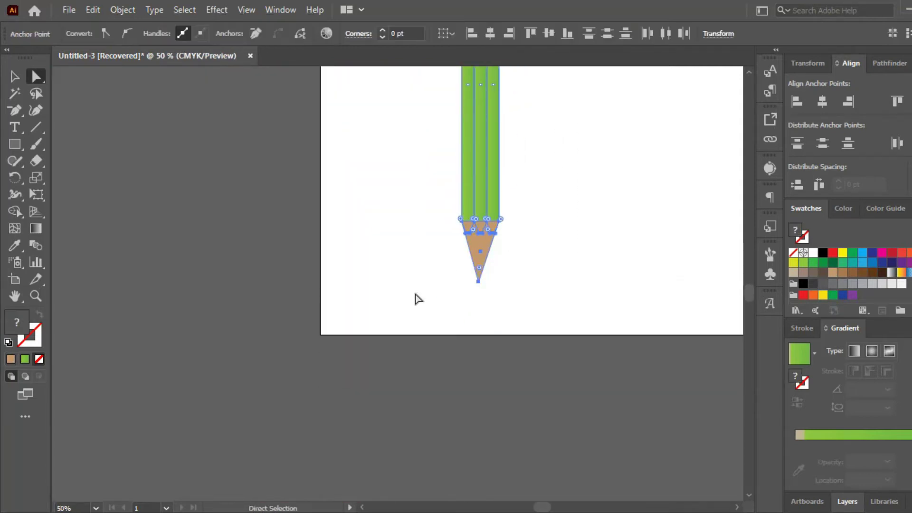
pyautogui.click(823, 102)
pyautogui.click(911, 101)
pyautogui.click(685, 168)
pyautogui.scroll(3, 577, 169)
pyautogui.moveTo(571, 169); pyautogui.dragTo(525, 168)
pyautogui.hotkey('ctrl', 'z')
# - Move the whole pencil slightly to the left on the artboard and ungroup it
pyautogui.moveTo(665, 127); pyautogui.dragTo(510, 214)
pyautogui.click(14, 79)
pyautogui.moveTo(562, 162); pyautogui.dragTo(455, 169)
pyautogui.click(570, 187)
pyautogui.rightClick(475, 223)
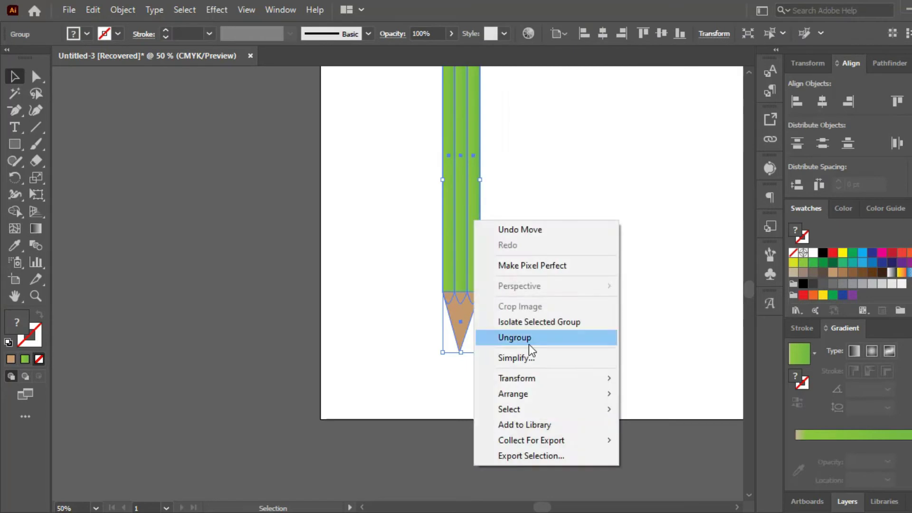
pyautogui.click(515, 338)
# - Fill the brown tip with a linear gradient whose end stops both use the light brown swatch
pyautogui.click(464, 333)
pyautogui.hotkey('ctrl', '+')
pyautogui.hotkey('ctrl', '+')
pyautogui.hotkey('ctrl', '+')
pyautogui.moveTo(834, 273); pyautogui.dragTo(795, 242)
pyautogui.moveTo(833, 273); pyautogui.dragTo(911, 445)
# - Darken the end stop of the tip's gradient to saturation 64 and brightness 67
pyautogui.doubleClick(911, 444)
pyautogui.moveTo(866, 345); pyautogui.dragTo(865, 326)
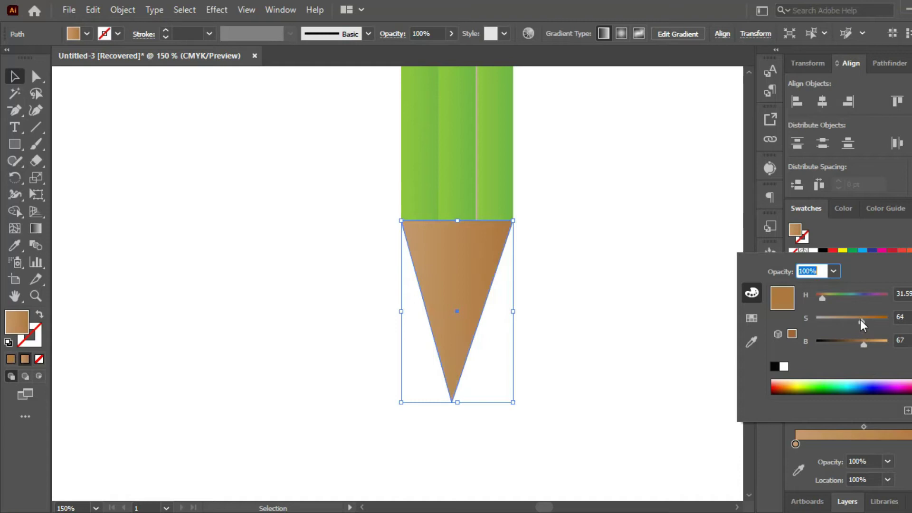
pyautogui.click(844, 218)
# - Try a white highlight stop at about 68.6% in the tip's gradient and dim it to light grey
pyautogui.moveTo(813, 252)
pyautogui.mouseDown()
pyautogui.moveTo(891, 434)
pyautogui.moveTo(844, 428)
pyautogui.moveTo(895, 426)
pyautogui.mouseUp()
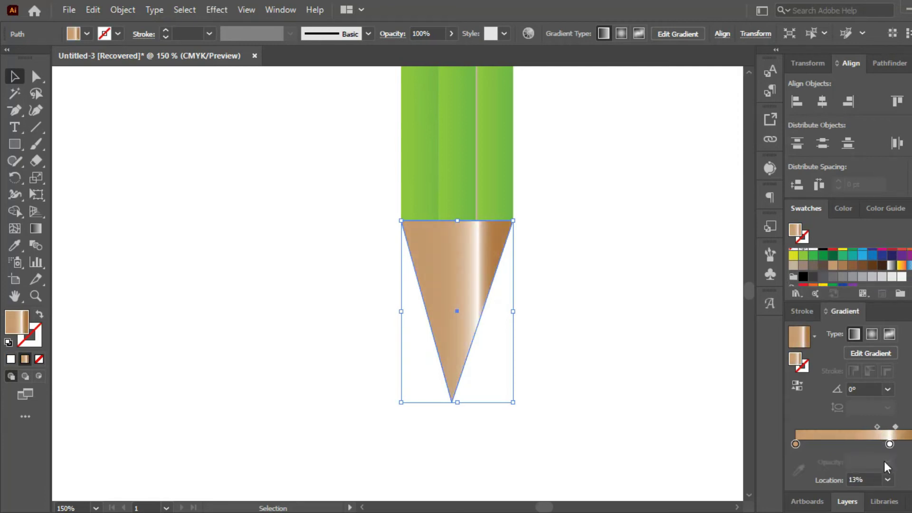
pyautogui.doubleClick(890, 446)
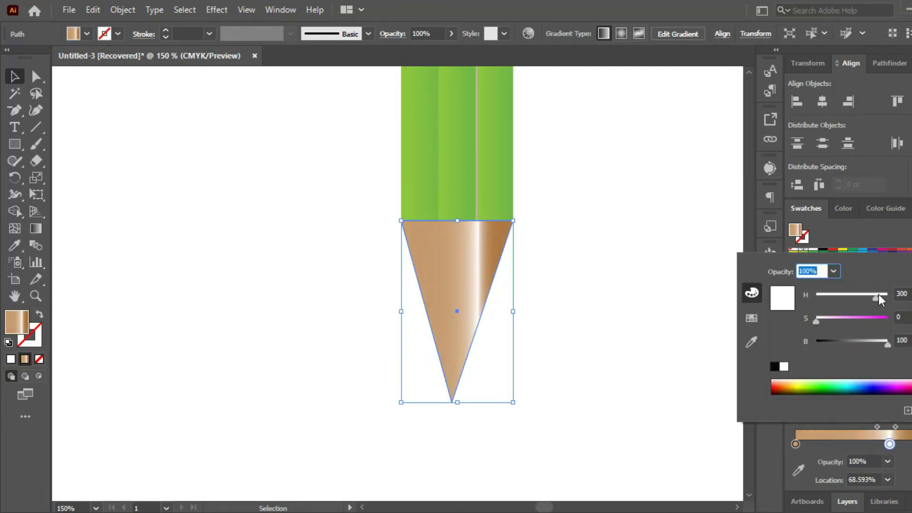
pyautogui.moveTo(887, 347); pyautogui.dragTo(866, 344)
# - Set the tip gradient's midpoint to 87%, remove the light grey stop, and deselect the tip
pyautogui.click(897, 430)
pyautogui.click(897, 428)
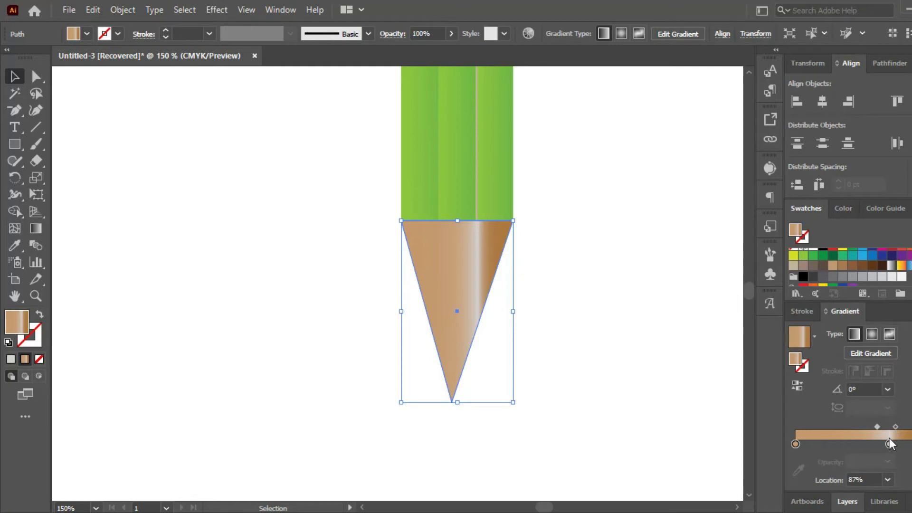
pyautogui.moveTo(890, 444); pyautogui.dragTo(853, 475)
pyautogui.click(507, 285)
pyautogui.scroll(2, 490, 299)
pyautogui.scroll(-1, 469, 315)
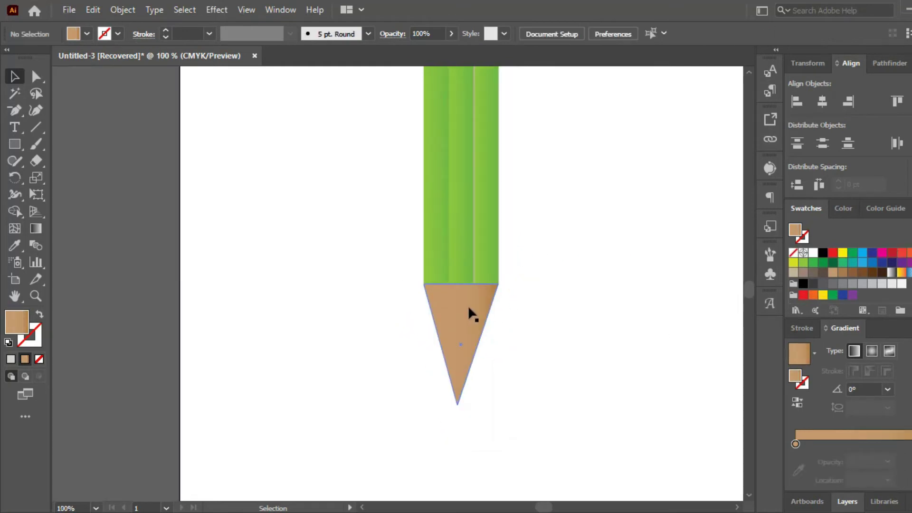
# - Lighten the starting stop of the brown tip's gradient to brightness 89
pyautogui.click(471, 336)
pyautogui.scroll(2, 470, 336)
pyautogui.doubleClick(796, 444)
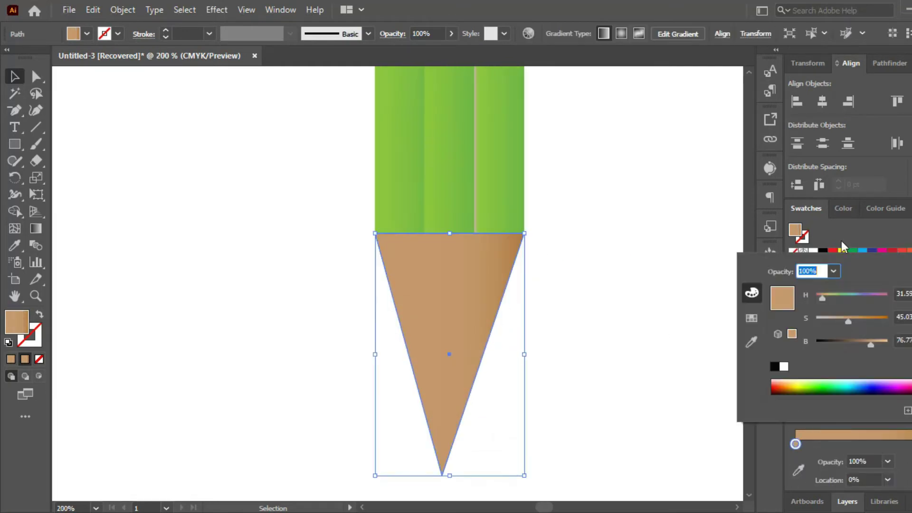
pyautogui.moveTo(872, 349); pyautogui.dragTo(874, 348)
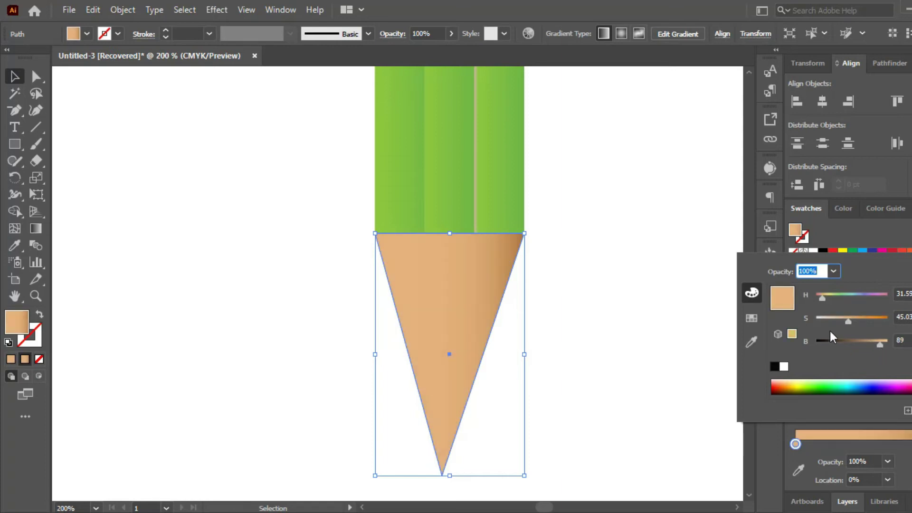
# - Set the wooden tip gradient's midpoint to about 72% and deselect the tip
pyautogui.click(889, 424)
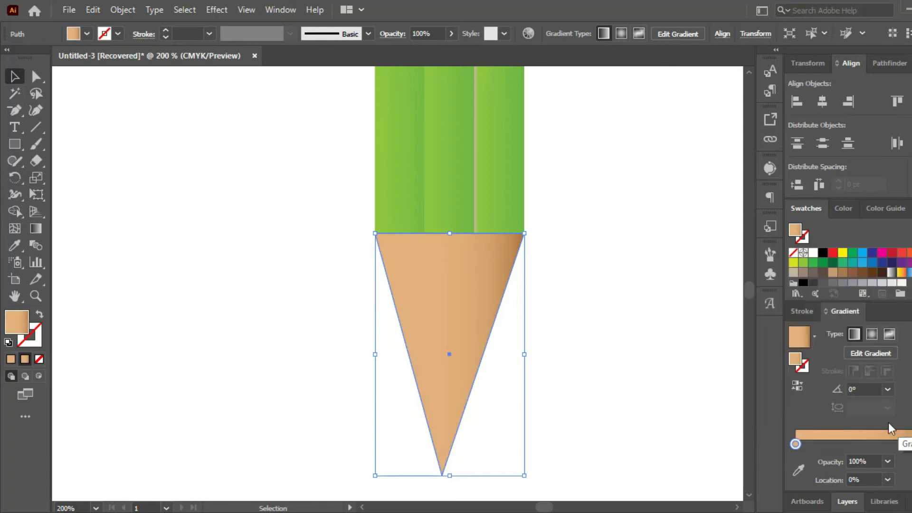
pyautogui.moveTo(865, 427); pyautogui.dragTo(886, 429)
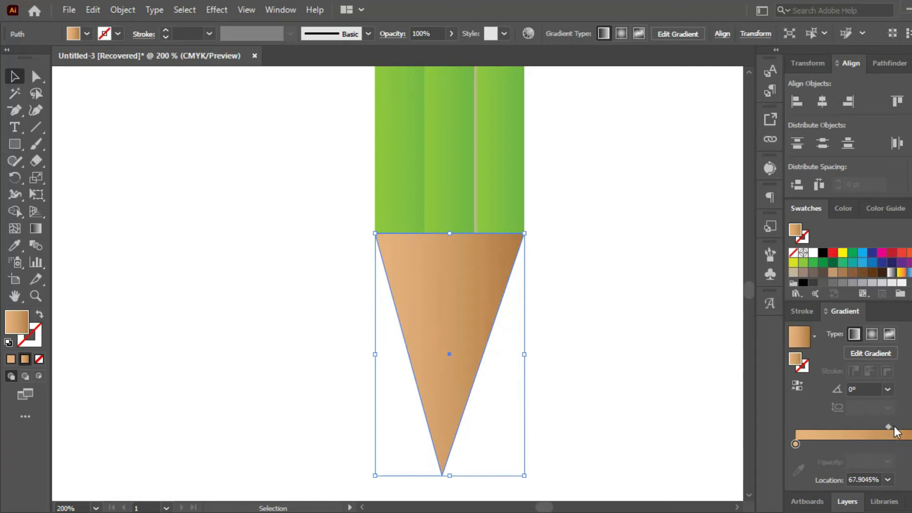
pyautogui.click(569, 299)
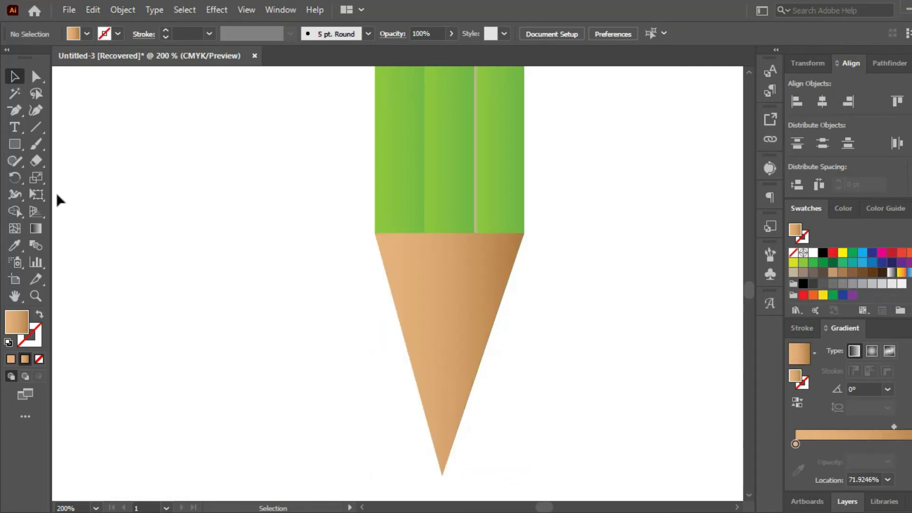
# - Slice diagonally across the lower part of the wooden tip with the Knife tool to separate the lead point
pyautogui.click(440, 333)
pyautogui.moveTo(41, 168); pyautogui.dragTo(59, 194)
pyautogui.moveTo(496, 368); pyautogui.dragTo(497, 368)
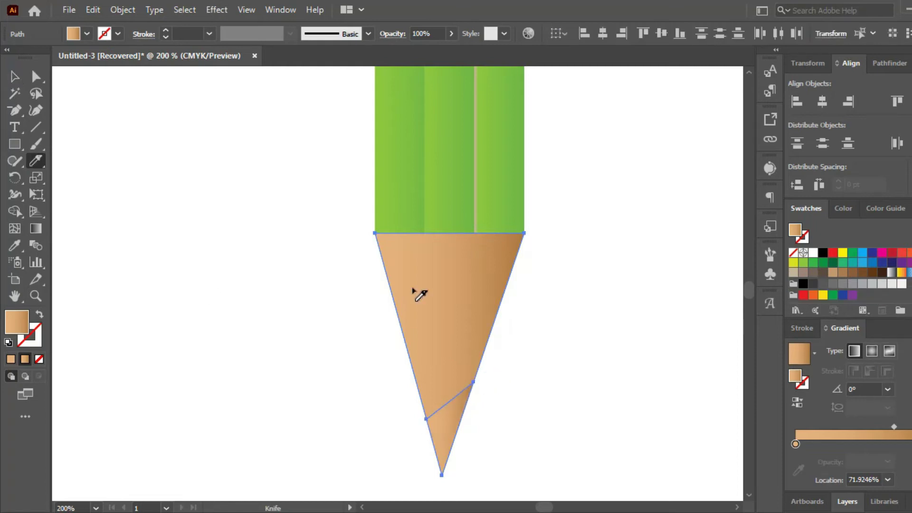
# - Fill the separated lead point with the white-to-black gradient swatch
pyautogui.click(13, 77)
pyautogui.click(454, 430)
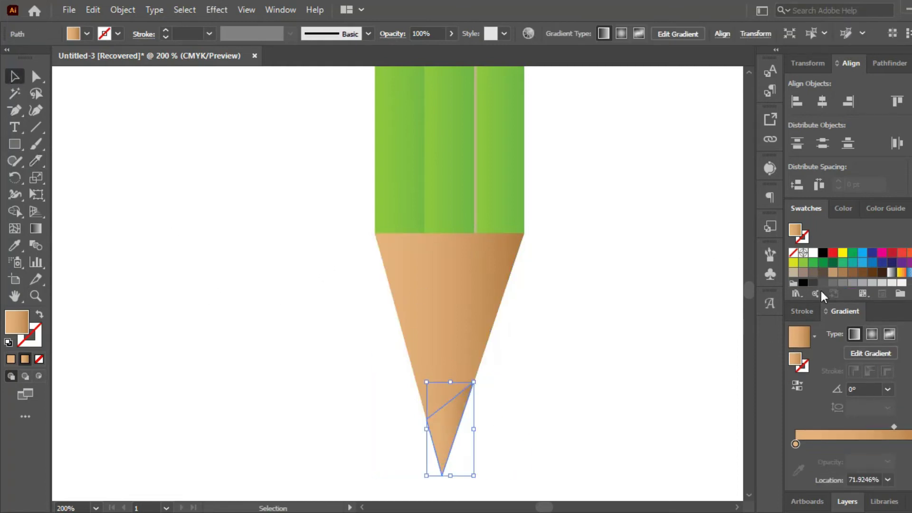
pyautogui.click(890, 257)
# - Try redrawing the direction of the lead point's gradient with the Gradient tool and undo the attempts
pyautogui.press('g')
pyautogui.moveTo(362, 433); pyautogui.dragTo(543, 427)
pyautogui.moveTo(492, 477); pyautogui.dragTo(454, 374)
pyautogui.hotkey('ctrl', 'z')
pyautogui.hotkey('ctrl', 'z')
# - Rearrange the lead's gradient into black with a white highlight between two black stops, set the highlight's end-side midpoint to 13%, and deselect
pyautogui.moveTo(864, 428); pyautogui.dragTo(844, 427)
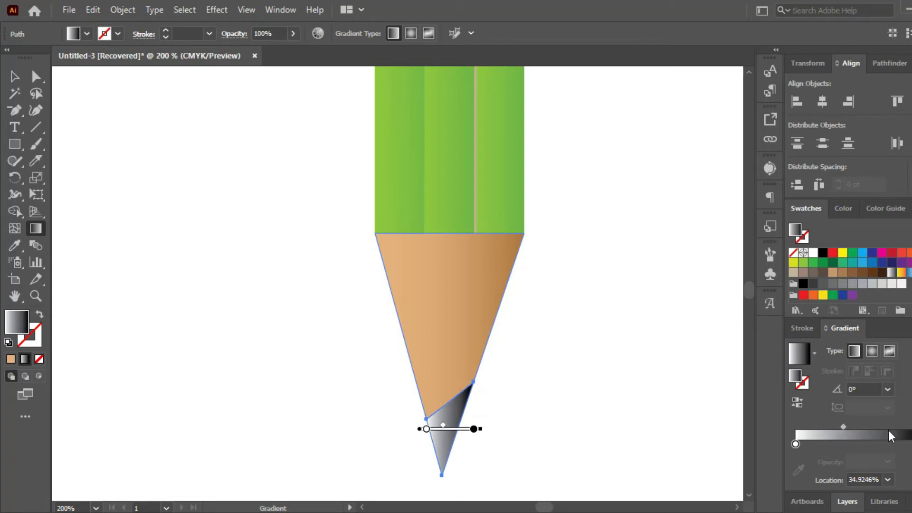
pyautogui.keyDown('alt'); pyautogui.moveTo(911, 444); pyautogui.dragTo(881, 427); pyautogui.keyUp('alt')
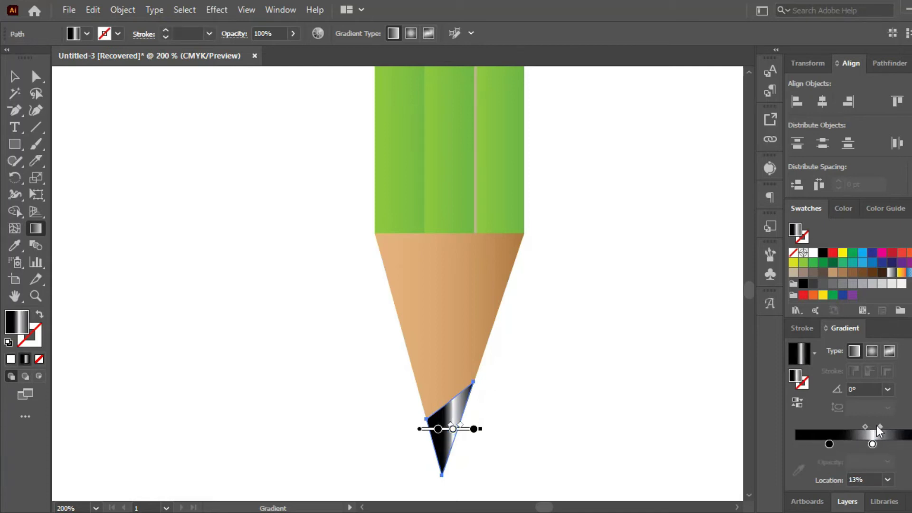
pyautogui.hotkey('ctrl', '-')
pyautogui.hotkey('ctrl', '-')
pyautogui.hotkey('ctrl', '-')
pyautogui.press('v')
pyautogui.click(592, 209)
pyautogui.hotkey('ctrl', '-')
pyautogui.hotkey('ctrl', '-')
pyautogui.scroll(1, 587, 176)
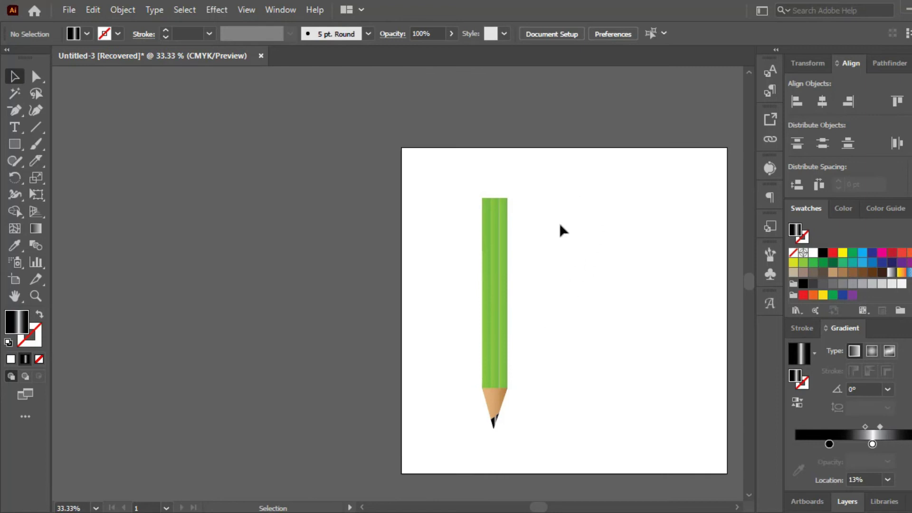
# - Send the wooden tip behind the green body strips so their scalloped ends overlap it
pyautogui.scroll(5, 493, 385)
pyautogui.click(512, 465)
pyautogui.rightClick(512, 465)
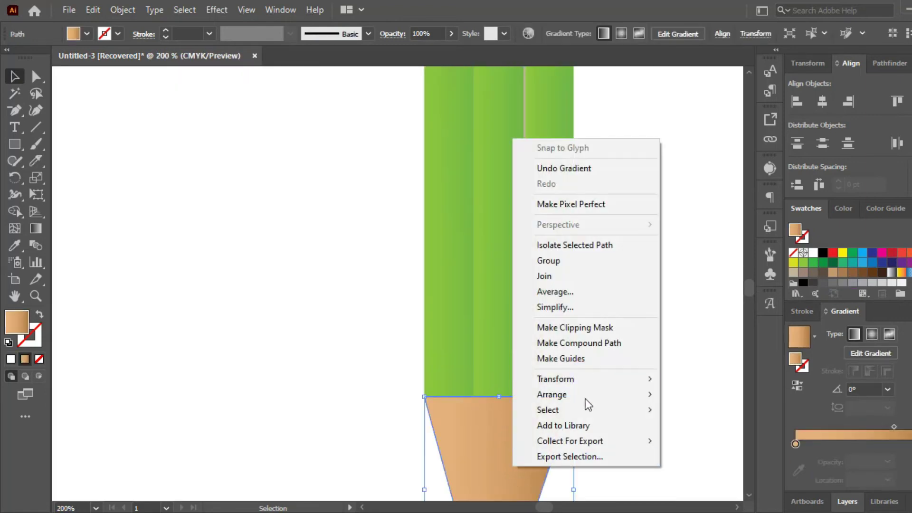
pyautogui.moveTo(594, 394)
pyautogui.click(713, 440)
pyautogui.click(678, 361)
pyautogui.scroll(4, 535, 418)
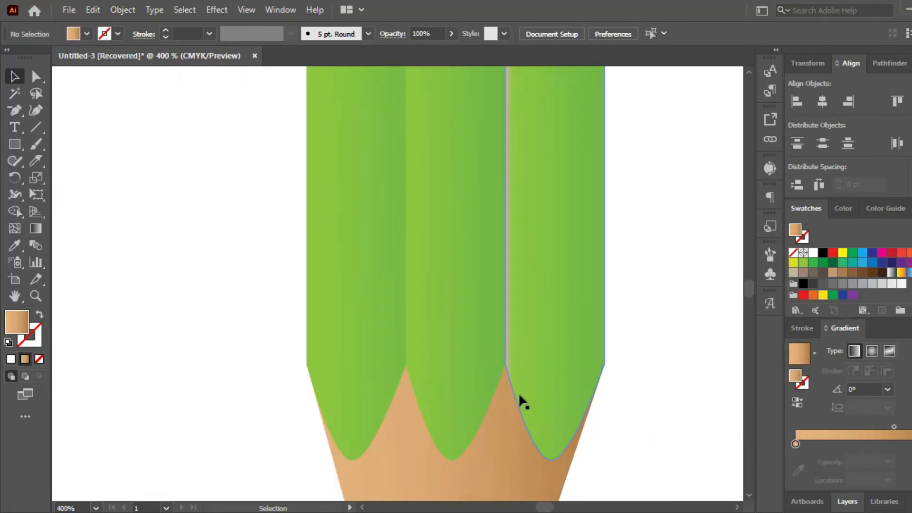
pyautogui.scroll(-7, 583, 328)
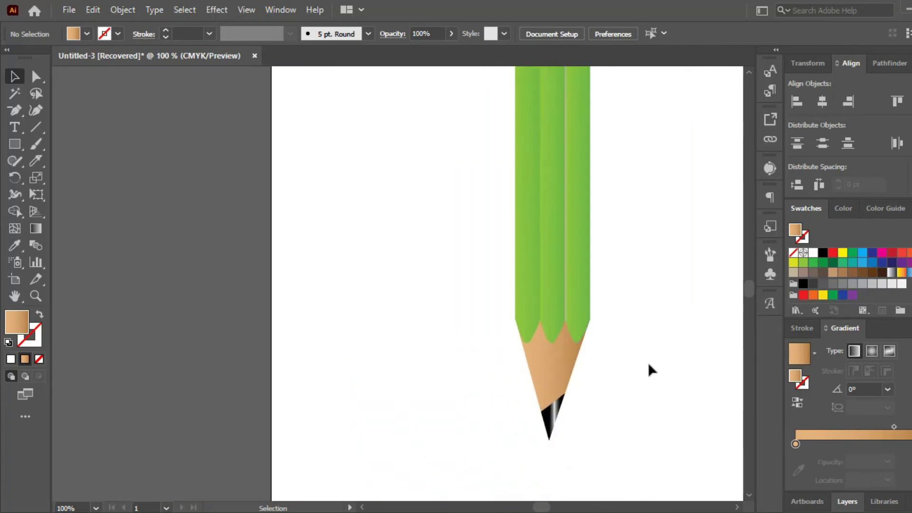
# - Draw a rectangle as wide as the body at the pencil's upper end for the metal band
pyautogui.scroll(-2, 646, 323)
pyautogui.scroll(1, 650, 287)
pyautogui.click(14, 144)
pyautogui.scroll(1, 550, 208)
pyautogui.moveTo(554, 205); pyautogui.dragTo(607, 139)
pyautogui.scroll(-2, 508, 280)
pyautogui.press('v')
# - Select the whole pencil, move it slightly down the artboard, and deselect it
pyautogui.moveTo(583, 194); pyautogui.dragTo(476, 505)
pyautogui.moveTo(544, 229); pyautogui.dragTo(539, 246)
pyautogui.hotkey('ctrl', 'z')
pyautogui.moveTo(613, 77); pyautogui.dragTo(478, 381)
pyautogui.moveTo(537, 254); pyautogui.dragTo(527, 270)
pyautogui.click(463, 145)
# - Fill the band rectangle with the yellow-orange-red gradient swatch and move its orange stop to about 76.9%
pyautogui.scroll(2, 464, 145)
pyautogui.scroll(4, 558, 146)
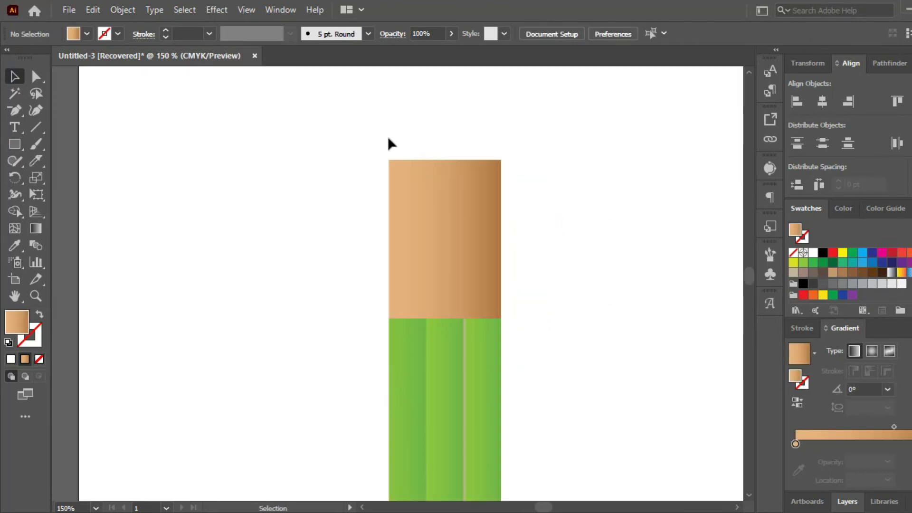
pyautogui.click(422, 219)
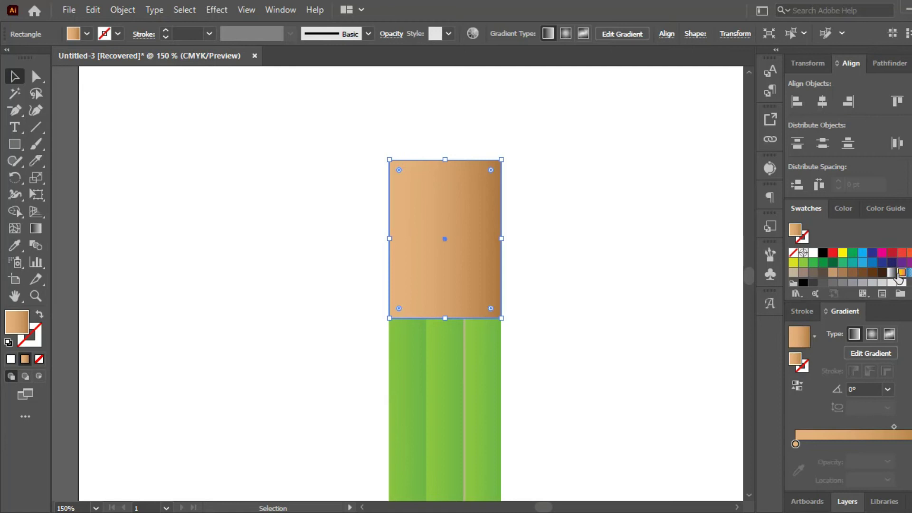
pyautogui.moveTo(899, 273); pyautogui.dragTo(489, 205)
pyautogui.click(907, 461)
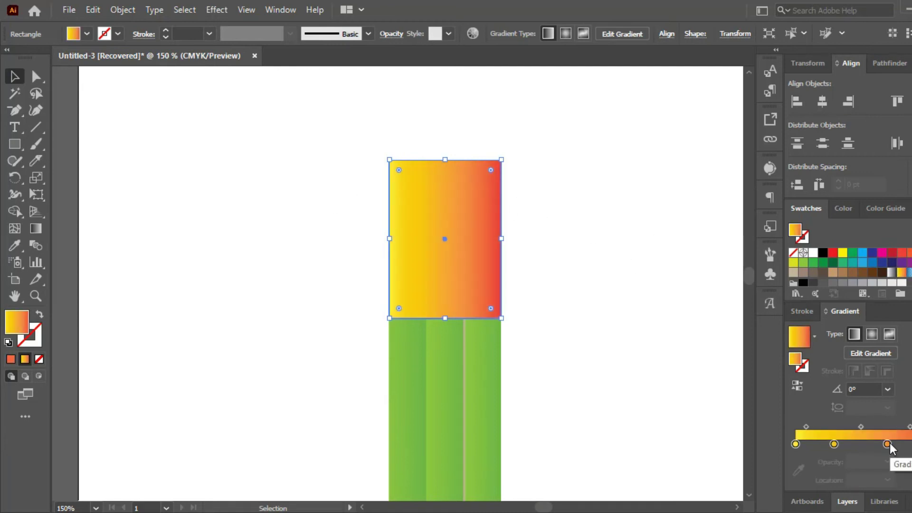
pyautogui.moveTo(888, 445); pyautogui.dragTo(901, 444)
pyautogui.click(507, 257)
# - Draw an eraser rectangle above the band and round its two upper corners to about 21 pt
pyautogui.scroll(3, 507, 256)
pyautogui.click(14, 144)
pyautogui.moveTo(390, 228); pyautogui.dragTo(502, 162)
pyautogui.press('a')
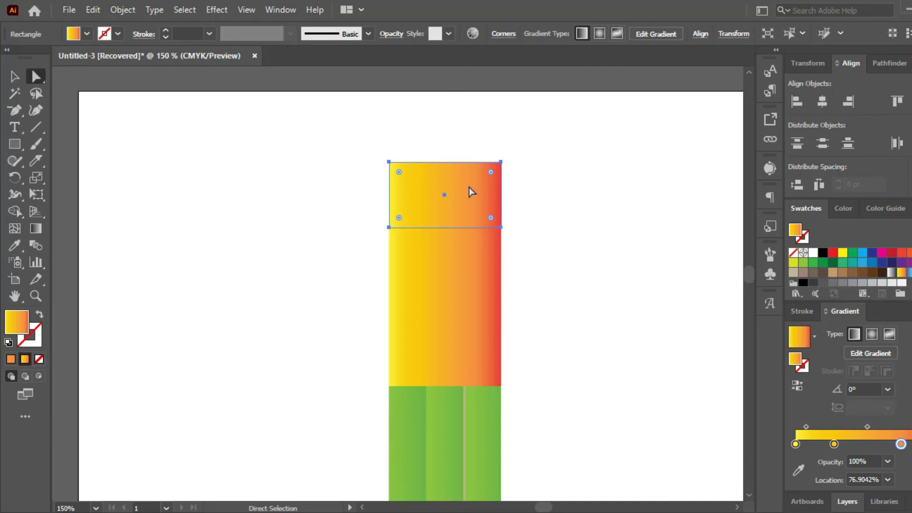
pyautogui.moveTo(397, 173); pyautogui.dragTo(418, 184)
pyautogui.hotkey('ctrl', 'z')
pyautogui.moveTo(350, 127); pyautogui.dragTo(468, 199)
# - Copy the body strip's green gradient onto the eraser with the Eyedropper and deselect
pyautogui.click(15, 246)
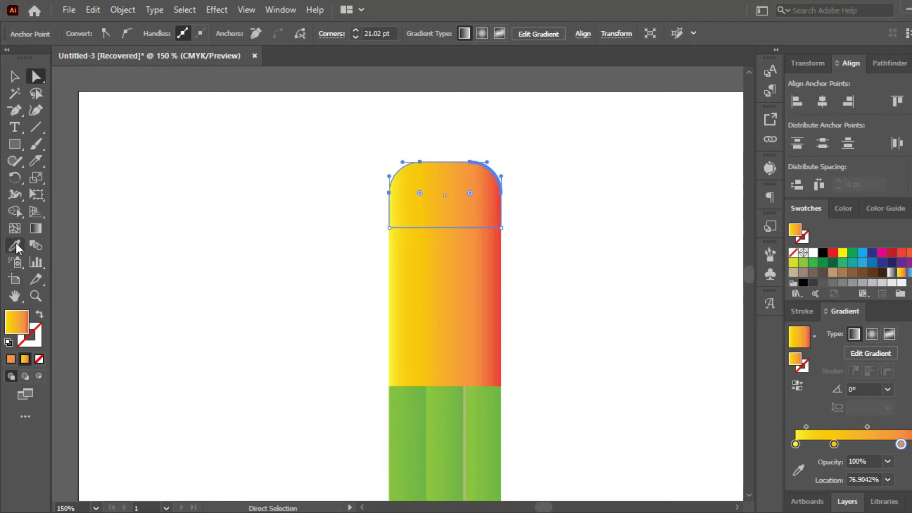
pyautogui.click(455, 422)
pyautogui.press('v')
pyautogui.click(264, 183)
# - Draw a narrow vertical bar beside the pencil and give it a solid orange fill
pyautogui.scroll(-3, 275, 255)
pyautogui.scroll(-1, 499, 228)
pyautogui.scroll(4, 433, 233)
pyautogui.click(15, 144)
pyautogui.moveTo(233, 191); pyautogui.dragTo(241, 260)
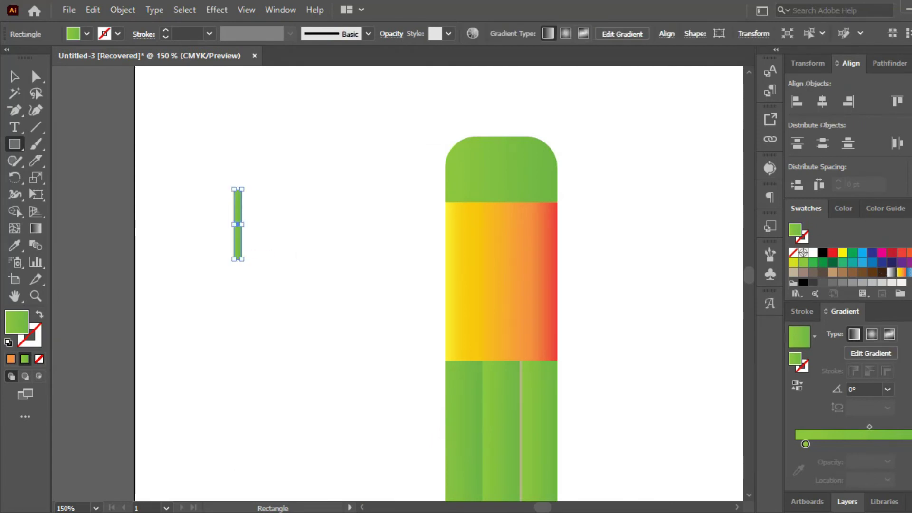
pyautogui.press(',')
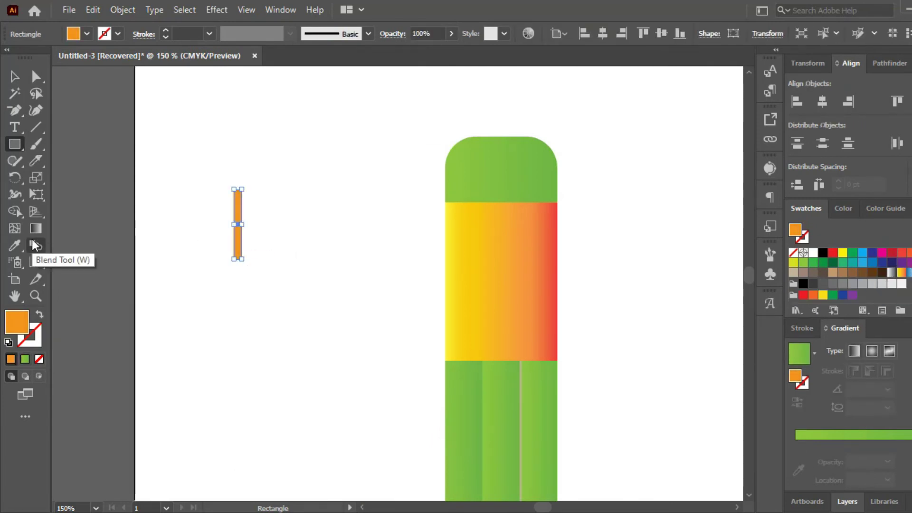
# - Duplicate the orange bar just to the right of the original
pyautogui.click(15, 94)
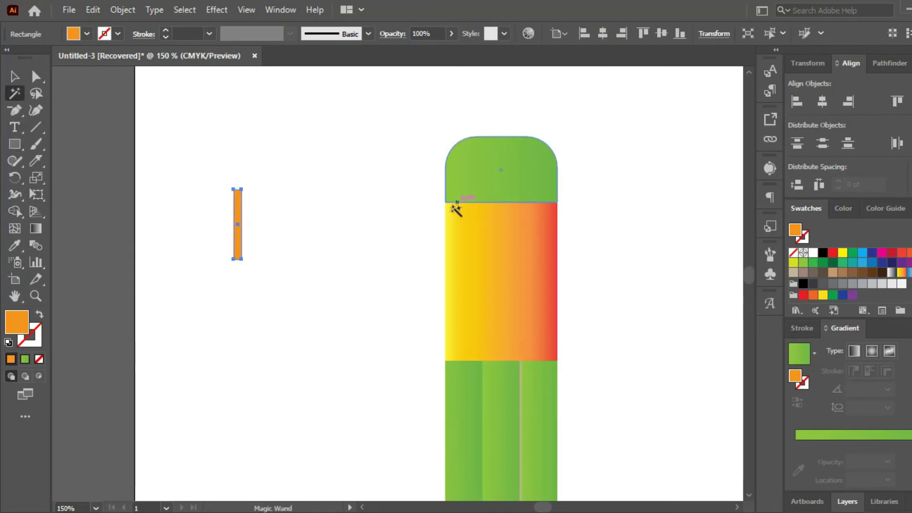
pyautogui.click(452, 204)
pyautogui.click(15, 76)
pyautogui.click(220, 246)
pyautogui.moveTo(238, 230); pyautogui.dragTo(260, 249)
pyautogui.scroll(5, 248, 233)
# - Set the left bar's fill to yellow and the right bar's fill to orange
pyautogui.click(214, 285)
pyautogui.doubleClick(16, 323)
pyautogui.moveTo(761, 316); pyautogui.dragTo(760, 313)
pyautogui.click(887, 166)
pyautogui.click(270, 181)
pyautogui.doubleClick(16, 322)
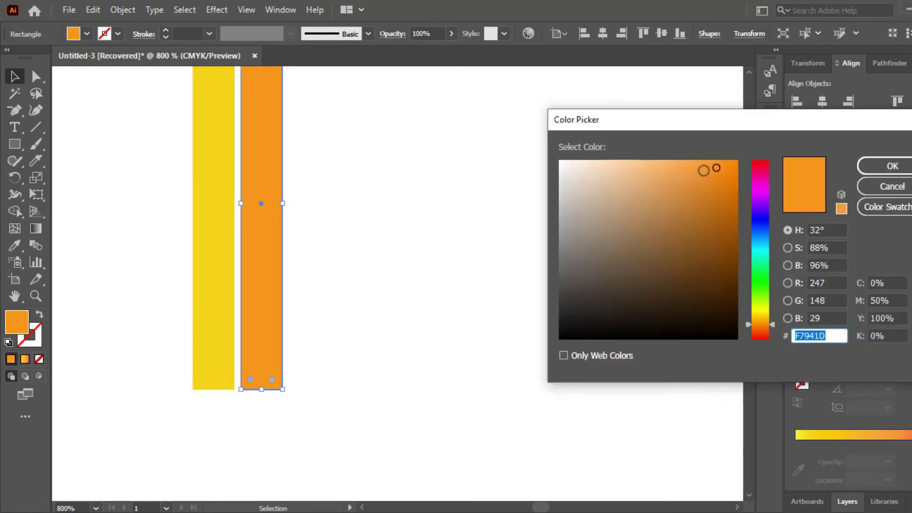
pyautogui.click(883, 172)
# - Duplicate the yellow and orange bar pair sideways into a row of seven pairs and group them
pyautogui.scroll(-5, 391, 285)
pyautogui.moveTo(366, 287); pyautogui.dragTo(391, 295)
pyautogui.hotkey('ctrl', 'd')
pyautogui.hotkey('ctrl', 'd')
pyautogui.hotkey('ctrl', 'd')
pyautogui.hotkey('ctrl', 'd')
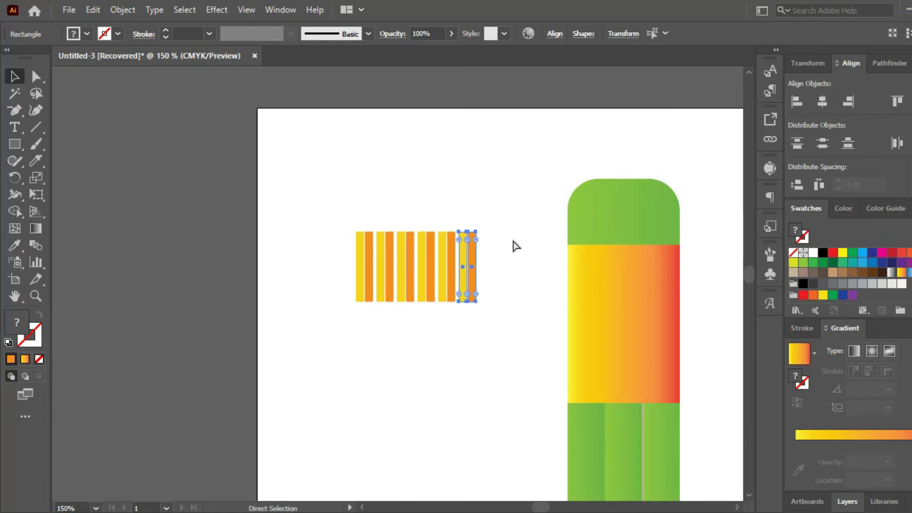
pyautogui.hotkey('ctrl', 'd')
pyautogui.moveTo(454, 215); pyautogui.dragTo(269, 327)
pyautogui.hotkey('ctrl', 'g')
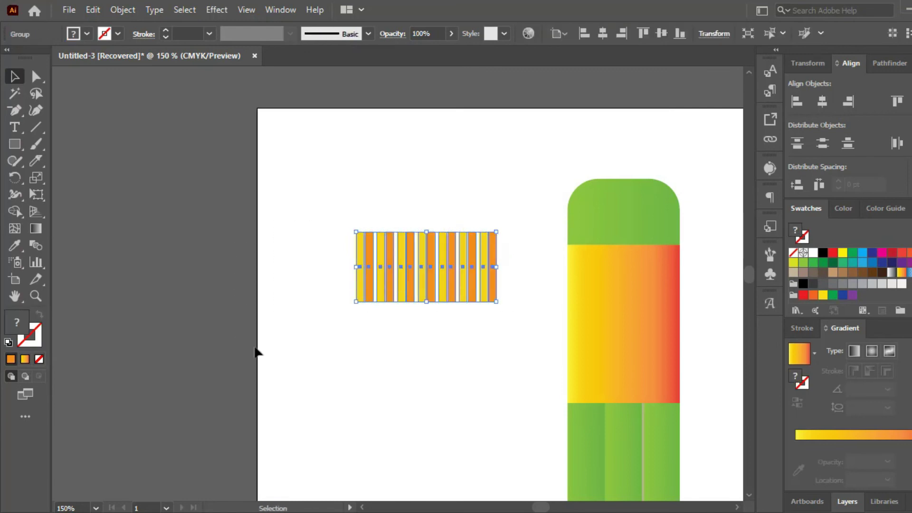
# - Move the striped group onto the pencil's gradient band and scale it to fit the band's width
pyautogui.hotkey('ctrl', '-')
pyautogui.moveTo(370, 289); pyautogui.dragTo(506, 312)
pyautogui.moveTo(580, 274); pyautogui.dragTo(546, 309)
pyautogui.hotkey('ctrl', 'z')
pyautogui.hotkey('ctrl', 'shift', 'a')
pyautogui.hotkey('ctrl', '+')
pyautogui.moveTo(486, 308); pyautogui.dragTo(488, 308)
pyautogui.moveTo(605, 303)
pyautogui.mouseDown()
pyautogui.moveTo(566, 302)
pyautogui.moveTo(580, 305)
pyautogui.mouseUp()
# - Position the striped group in the upper half of the gradient band
pyautogui.hotkey('ctrl', '+')
pyautogui.hotkey('ctrl', '+')
pyautogui.hotkey('ctrl', '+')
pyautogui.moveTo(509, 315); pyautogui.dragTo(510, 297)
pyautogui.hotkey('ctrl', '-')
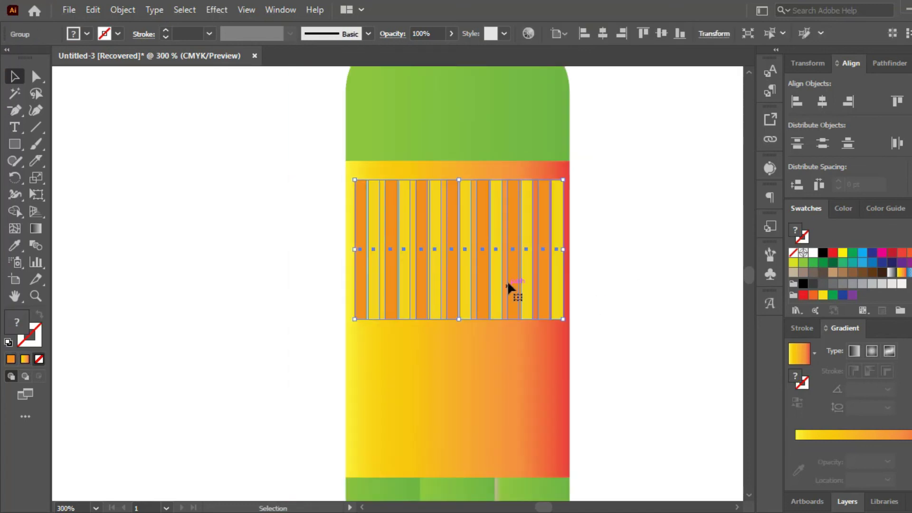
pyautogui.moveTo(464, 269); pyautogui.dragTo(468, 252)
# - Duplicate the striped group into the band's lower half and centre-align the groups horizontally with the band
pyautogui.moveTo(480, 201); pyautogui.dragTo(473, 354)
pyautogui.keyDown('shift'); pyautogui.click(480, 224); pyautogui.keyUp('shift')
pyautogui.keyDown('shift'); pyautogui.click(466, 266); pyautogui.keyUp('shift')
pyautogui.click(826, 105)
pyautogui.click(651, 176)
# - Duplicate the whole pencil to the right and ungroup the copy's green body
pyautogui.scroll(-6, 416, 249)
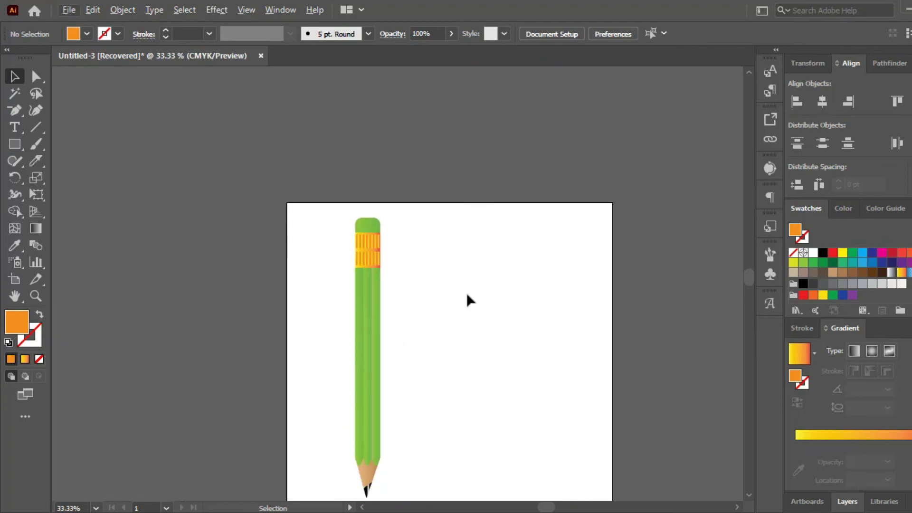
pyautogui.click(377, 356)
pyautogui.moveTo(377, 357)
pyautogui.mouseDown()
pyautogui.moveTo(397, 373)
pyautogui.moveTo(481, 379)
pyautogui.mouseUp()
pyautogui.click(482, 372)
pyautogui.rightClick(482, 372)
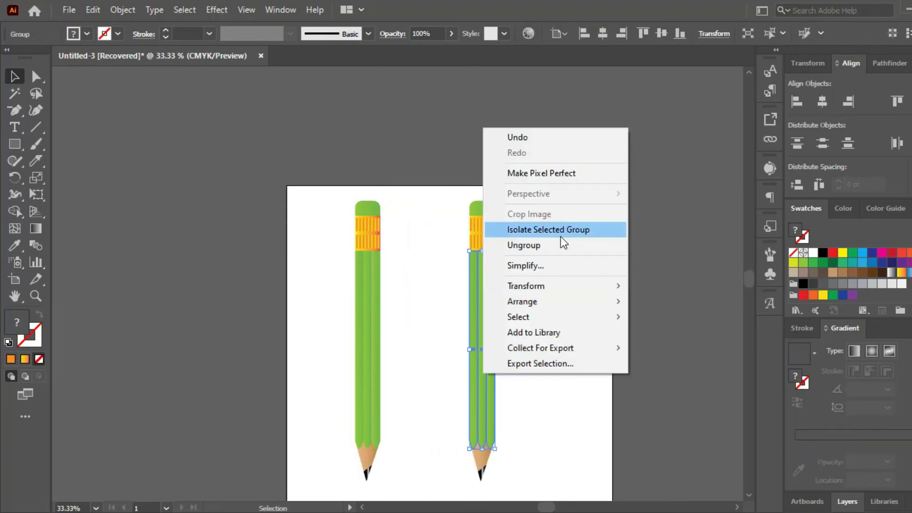
pyautogui.click(518, 313)
# - Fill the copied pencil's three body strips with the white-to-black gradient swatch
pyautogui.click(471, 350)
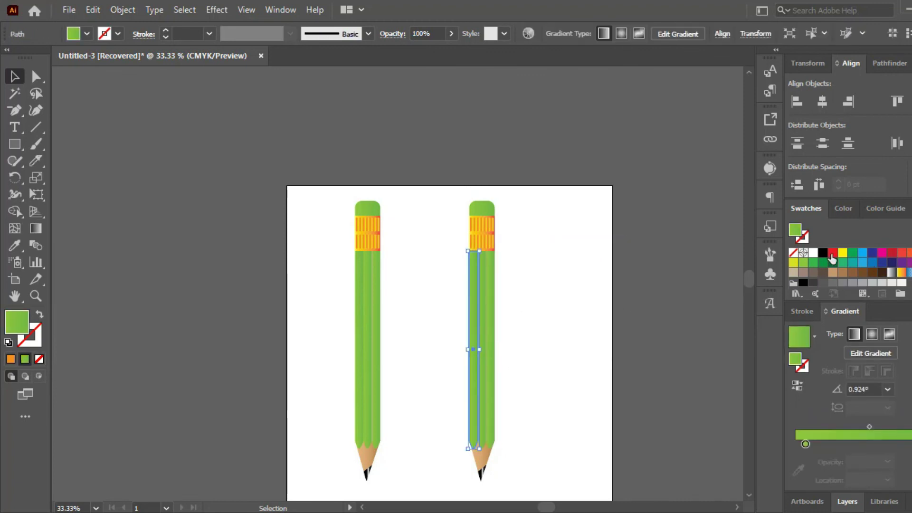
pyautogui.moveTo(810, 444); pyautogui.dragTo(802, 435)
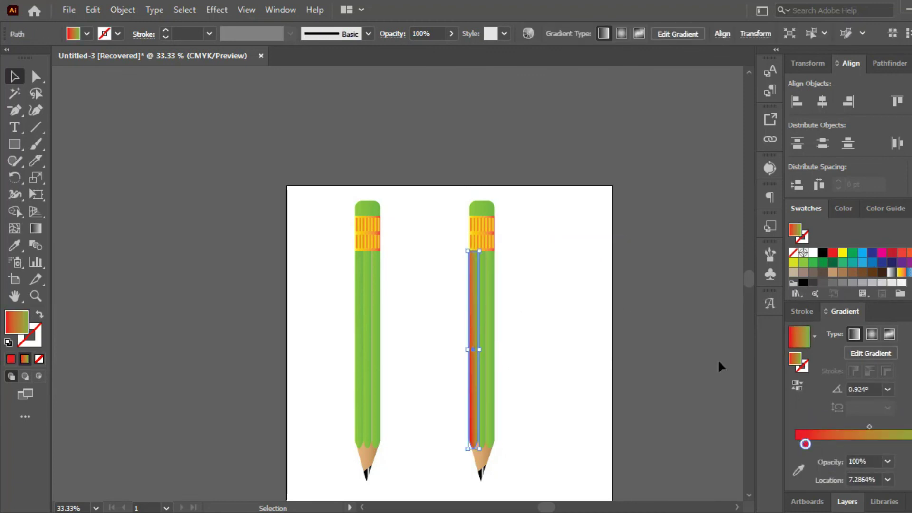
pyautogui.click(892, 272)
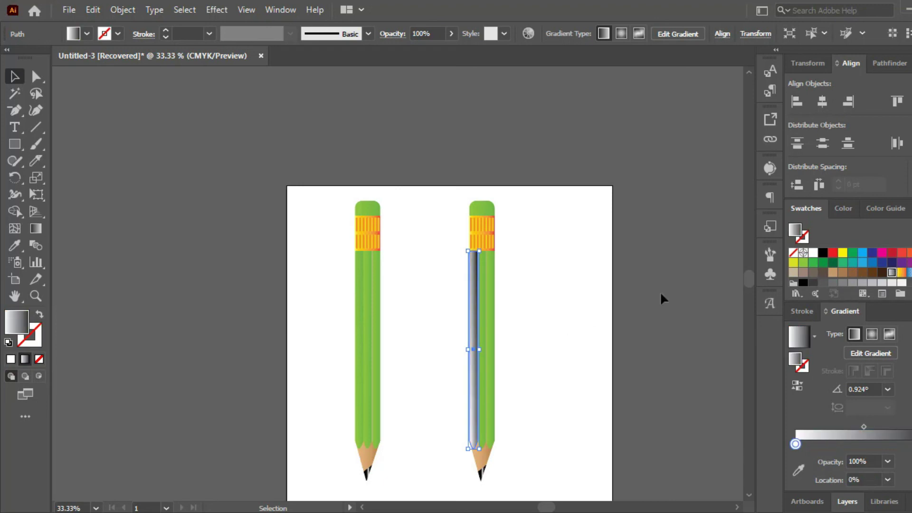
pyautogui.click(491, 304)
pyautogui.click(892, 278)
pyautogui.click(558, 338)
pyautogui.click(481, 412)
pyautogui.press('.')
pyautogui.click(578, 264)
# - Give the copied pencil's eraser the wooden tip's brown gradient with the Eyedropper
pyautogui.scroll(1, 486, 224)
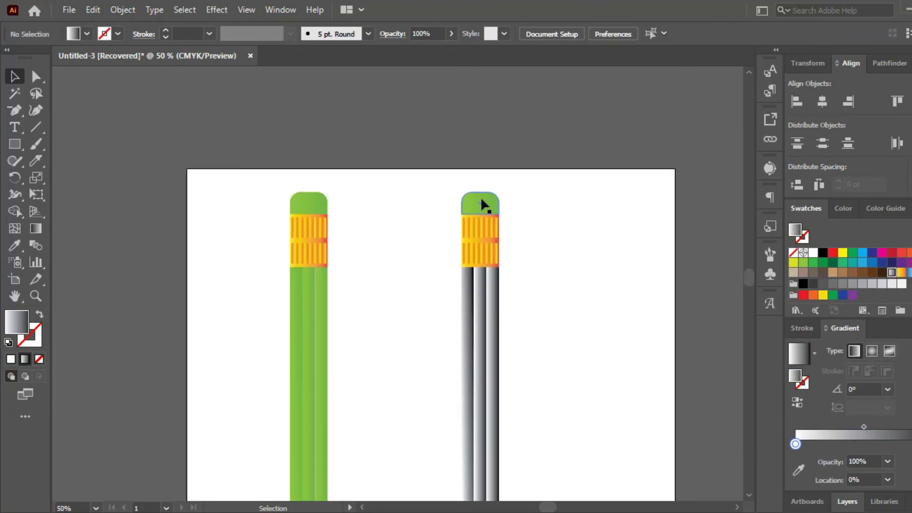
pyautogui.click(480, 196)
pyautogui.scroll(-3, 541, 252)
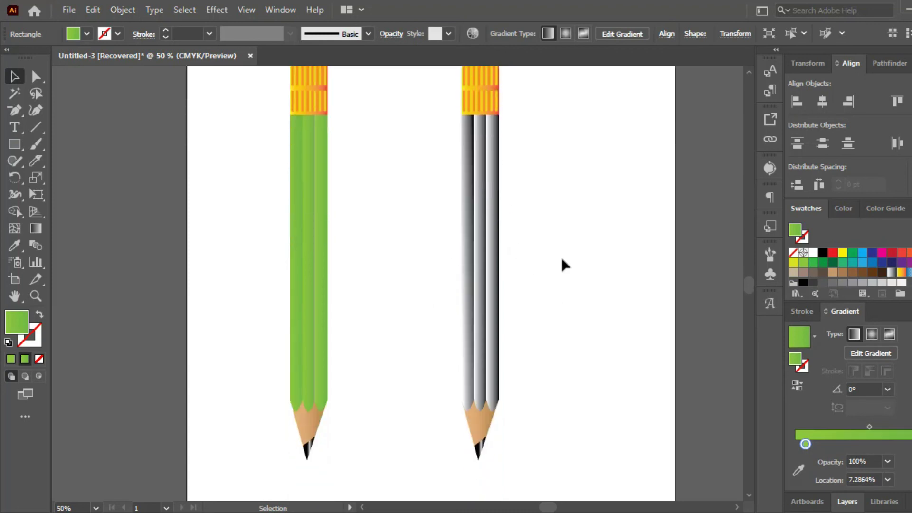
pyautogui.click(480, 423)
pyautogui.press('v')
pyautogui.click(457, 184)
pyautogui.scroll(2, 480, 176)
pyautogui.click(486, 166)
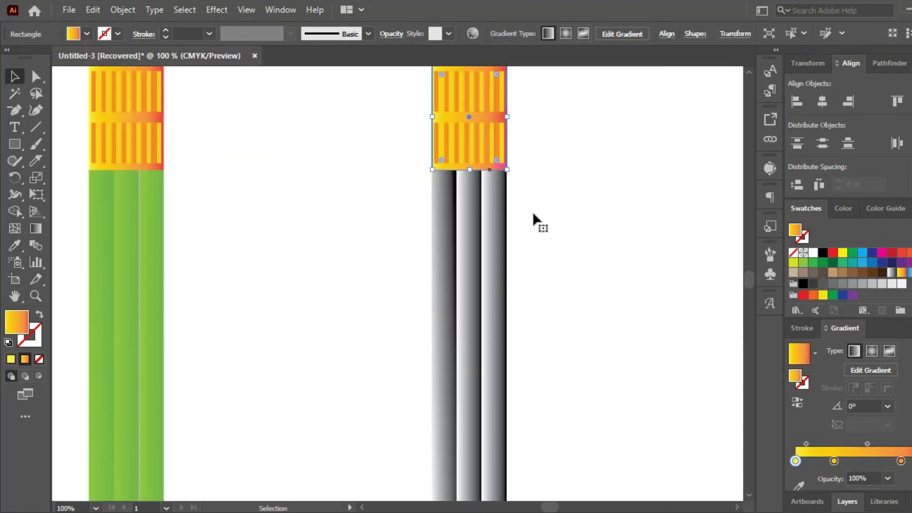
pyautogui.scroll(-3, 532, 212)
pyautogui.click(14, 245)
pyautogui.scroll(4, 381, 206)
pyautogui.click(12, 74)
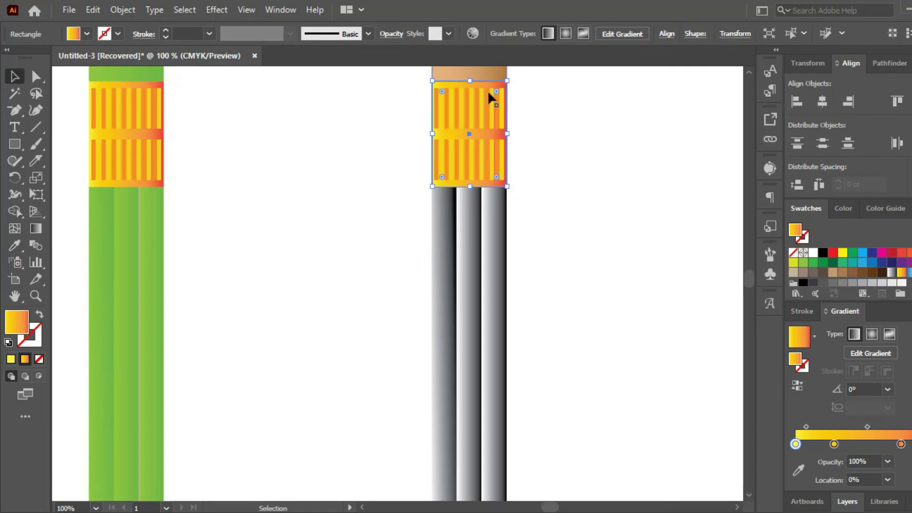
pyautogui.click(488, 97)
pyautogui.click(518, 138)
# - Group both pencils together and deselect them
pyautogui.scroll(-4, 518, 283)
pyautogui.scroll(-1, 518, 284)
pyautogui.moveTo(506, 180); pyautogui.dragTo(306, 440)
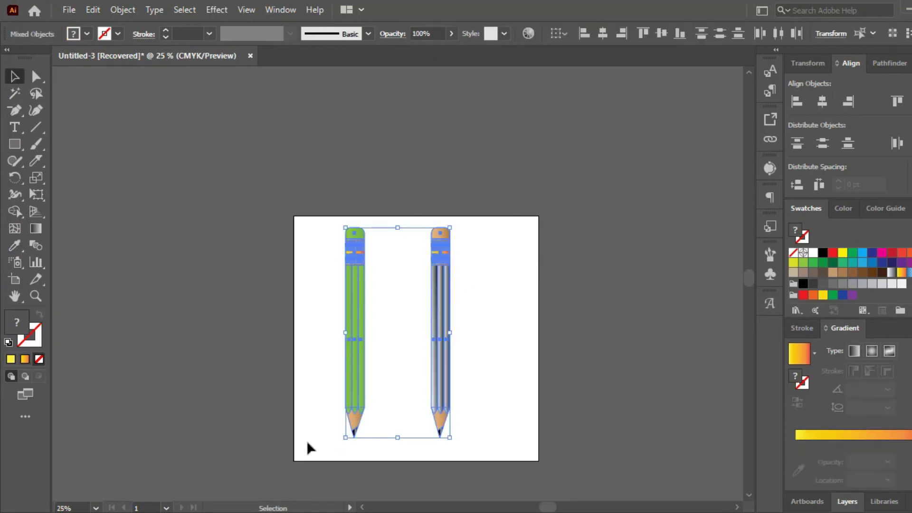
pyautogui.click(543, 331)
# - Draw a large rectangle across the artboard, fill it with black, and send it behind the pencils
pyautogui.press('m')
pyautogui.moveTo(311, 222)
pyautogui.mouseDown()
pyautogui.moveTo(441, 433)
pyautogui.moveTo(526, 445)
pyautogui.mouseUp()
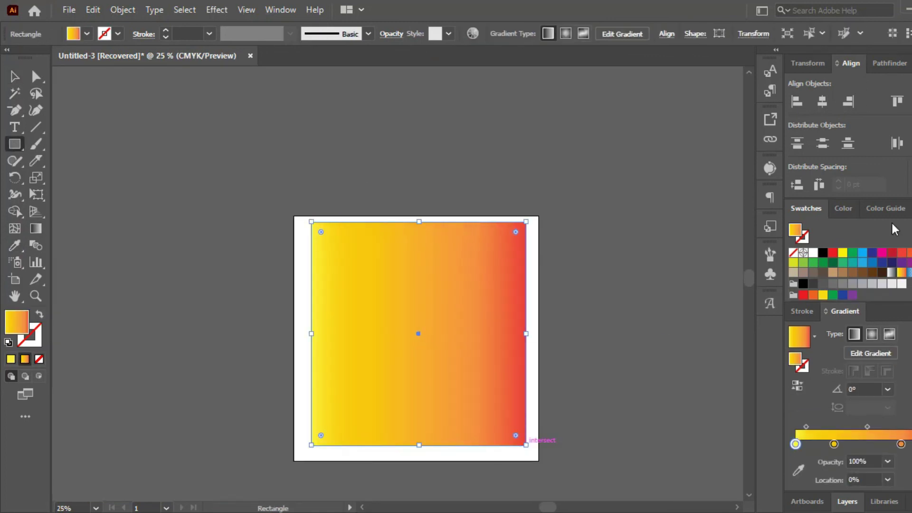
pyautogui.click(823, 253)
pyautogui.rightClick(452, 319)
pyautogui.moveTo(510, 440)
pyautogui.click(636, 495)
# - Change the background rectangle's fill to dark grey
pyautogui.scroll(3, 380, 369)
pyautogui.scroll(-3, 528, 328)
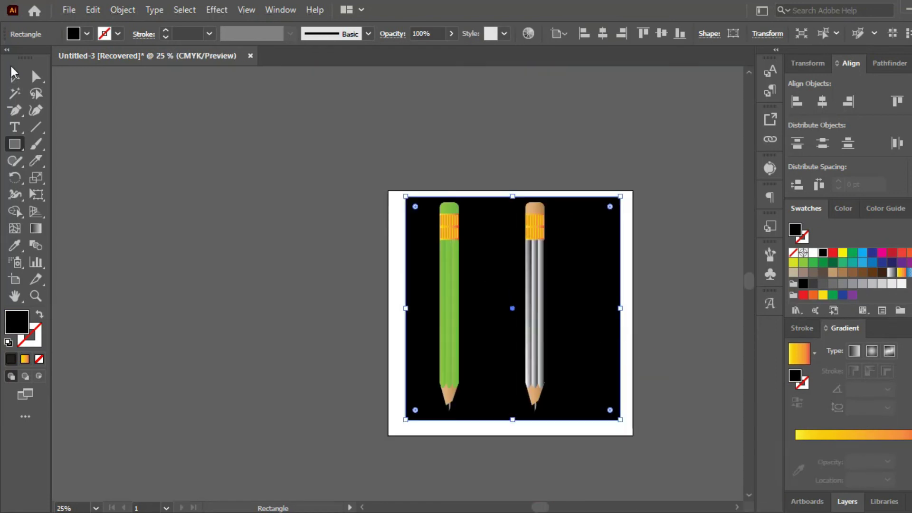
pyautogui.click(813, 286)
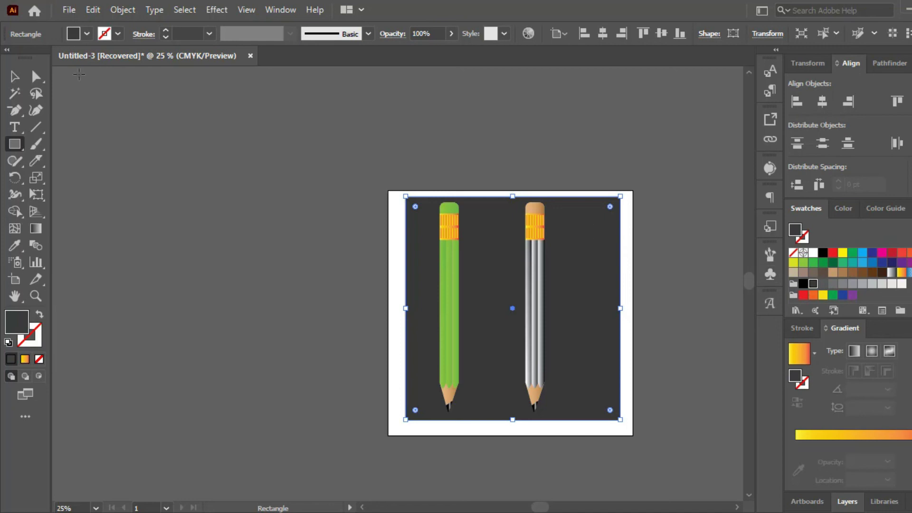
# - Shift the background rectangle slightly left and select the grouped pencils
pyautogui.click(452, 147)
pyautogui.moveTo(590, 256)
pyautogui.mouseDown()
pyautogui.moveTo(581, 252)
pyautogui.moveTo(588, 255)
pyautogui.mouseUp()
pyautogui.click(536, 304)
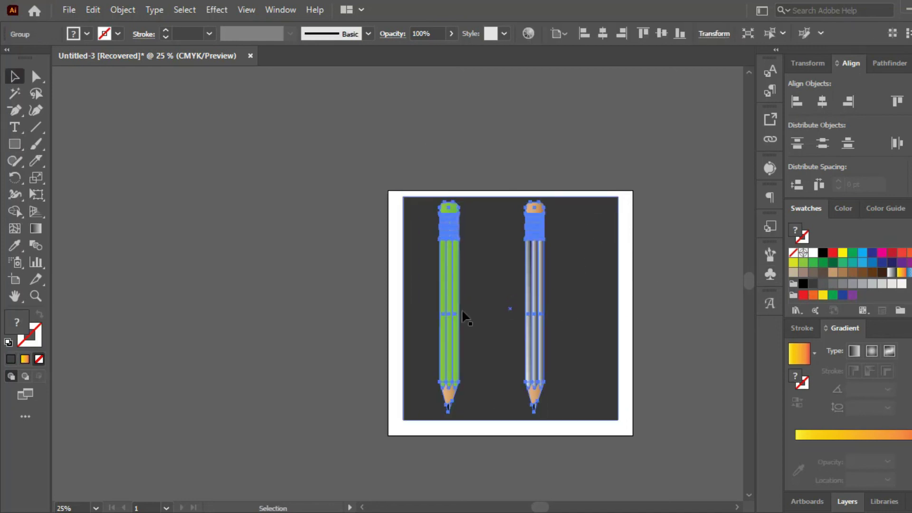